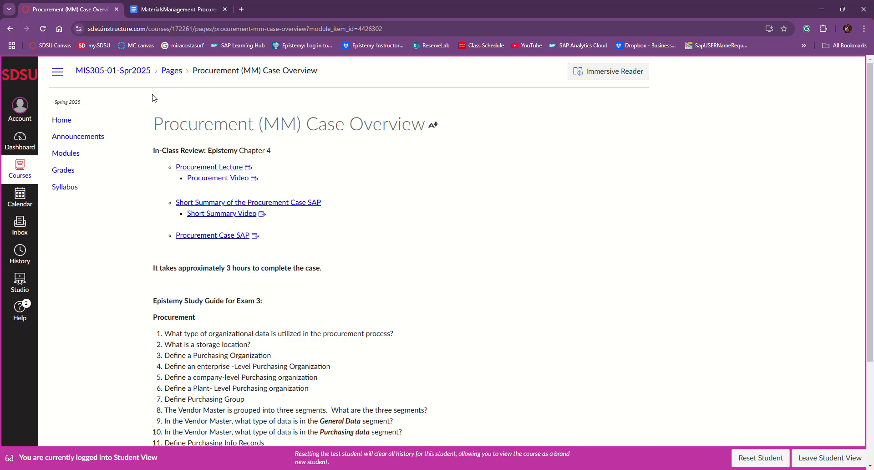
# - Go to the MIS305 Modules list and open the Procurement Case assignment in the Procurement module
pyautogui.click(75, 156)
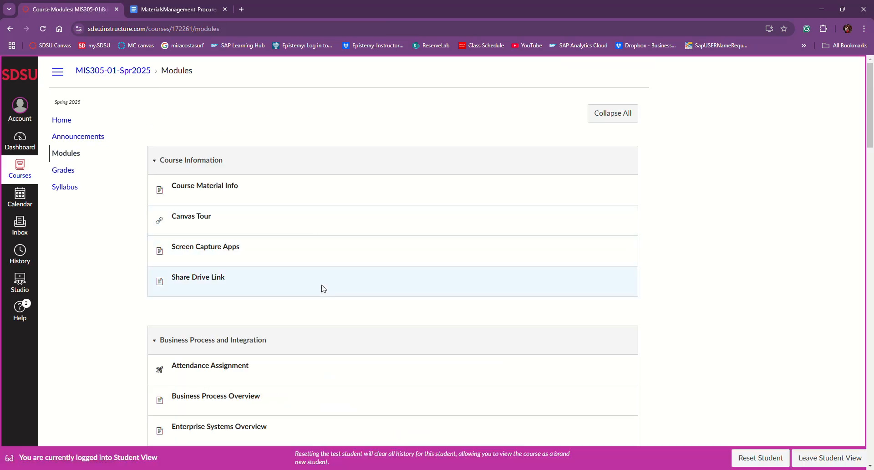
pyautogui.scroll(-8, 322, 287)
pyautogui.scroll(-5, 321, 288)
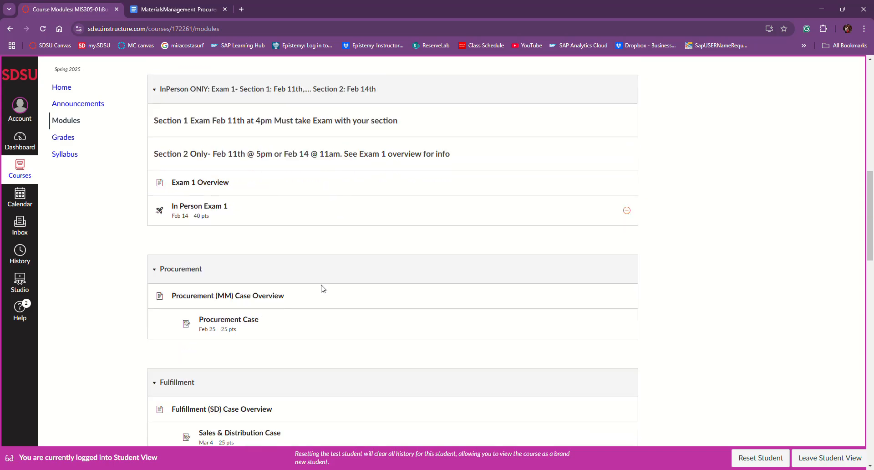
pyautogui.click(218, 279)
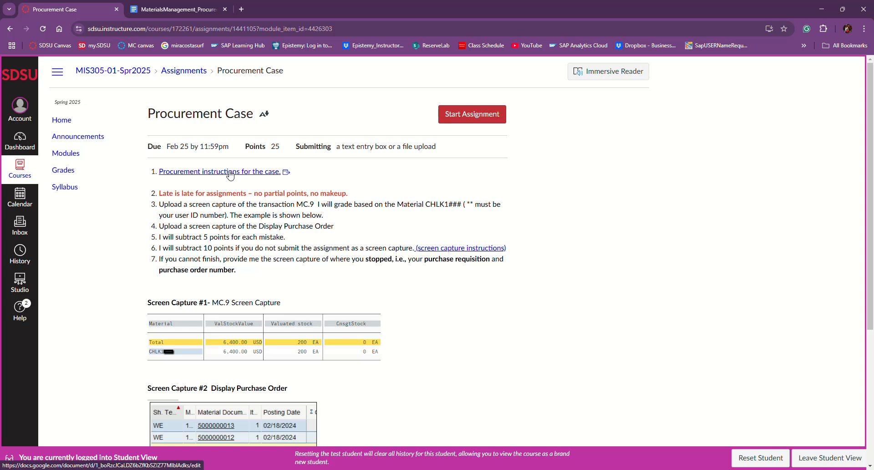
# - Read the assignment requirements, then switch to the MaterialsManagement_Procurement instructions document
pyautogui.scroll(-1, 236, 184)
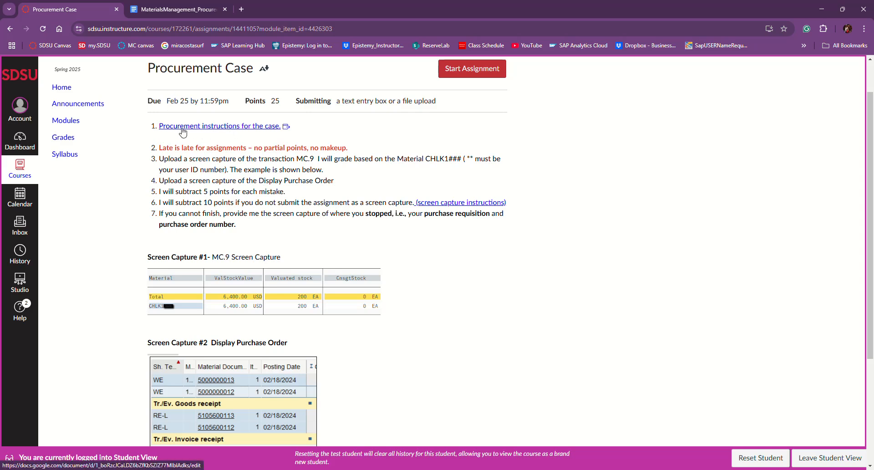
pyautogui.click(164, 9)
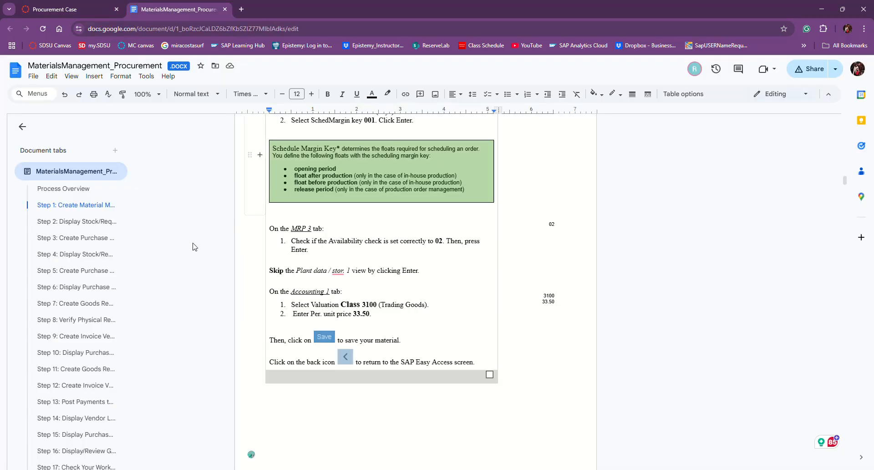
# - Collapse and reopen the Document tabs outline and return to the top of the document
pyautogui.scroll(7, 207, 281)
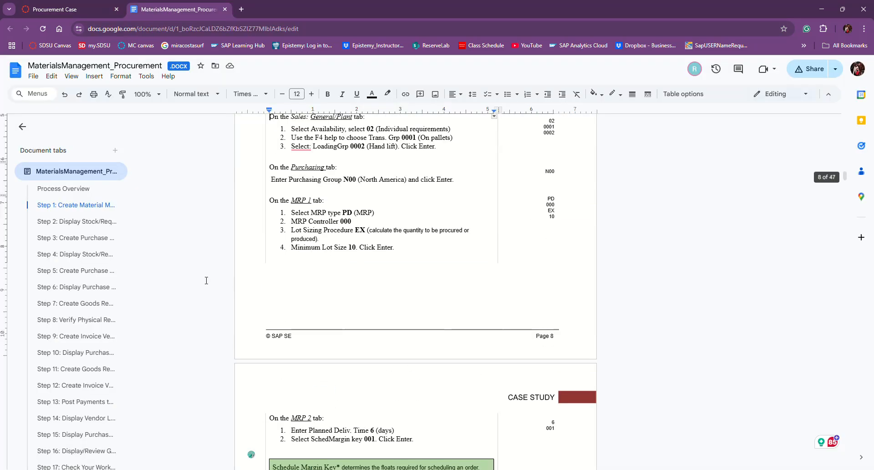
pyautogui.click(76, 174)
pyautogui.scroll(20, 430, 262)
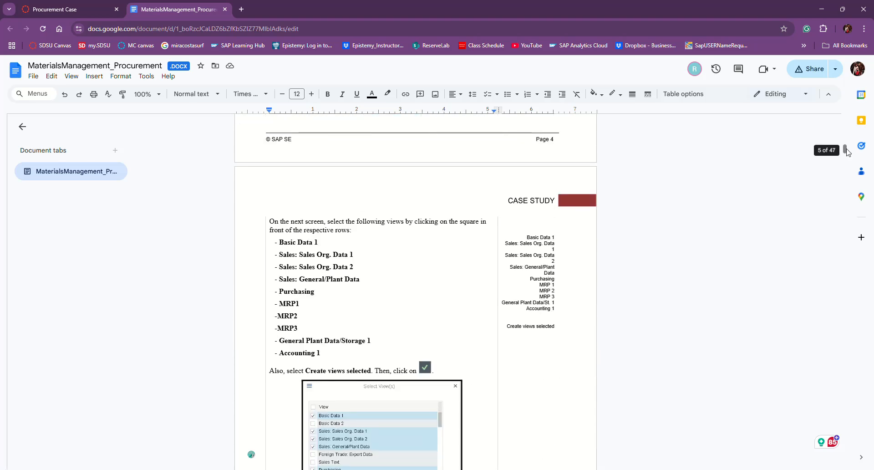
pyautogui.moveTo(845, 149); pyautogui.dragTo(838, 88)
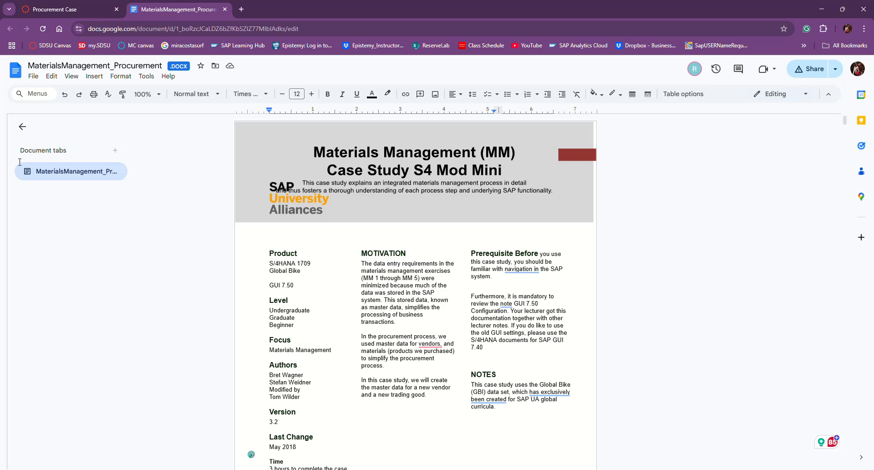
pyautogui.click(22, 128)
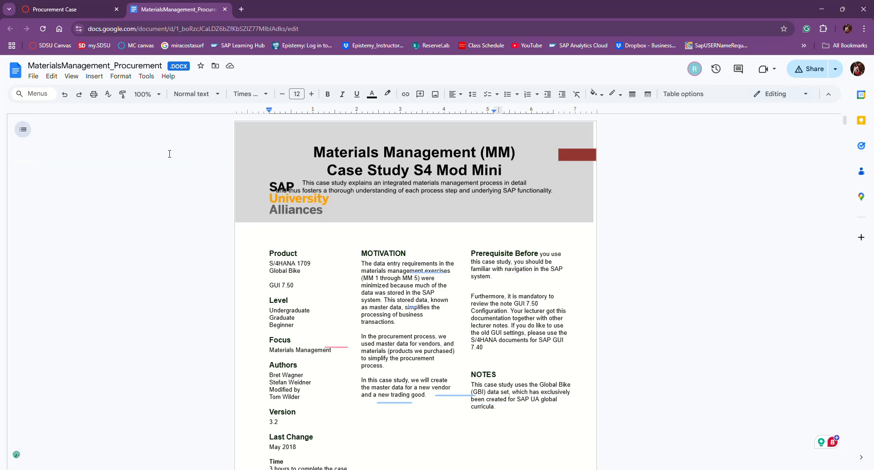
pyautogui.click(22, 131)
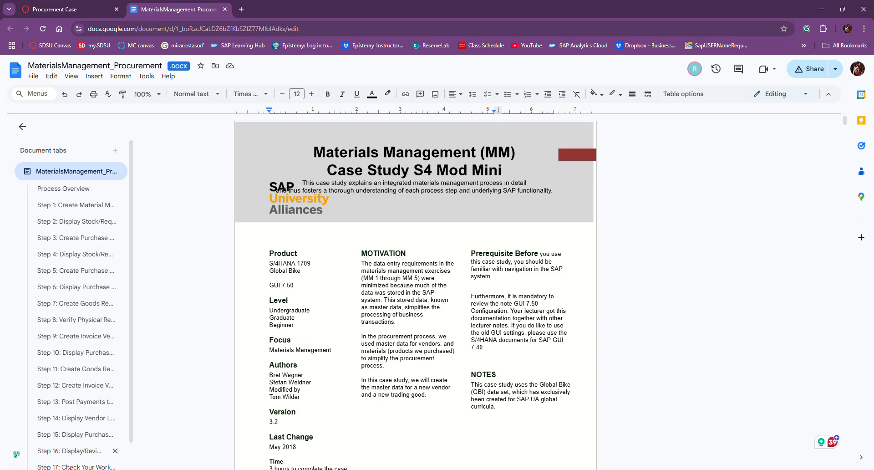
# - Scroll down to the Process Overview outlining the 17-step Chain Lock procurement scenario
pyautogui.scroll(-5, 523, 329)
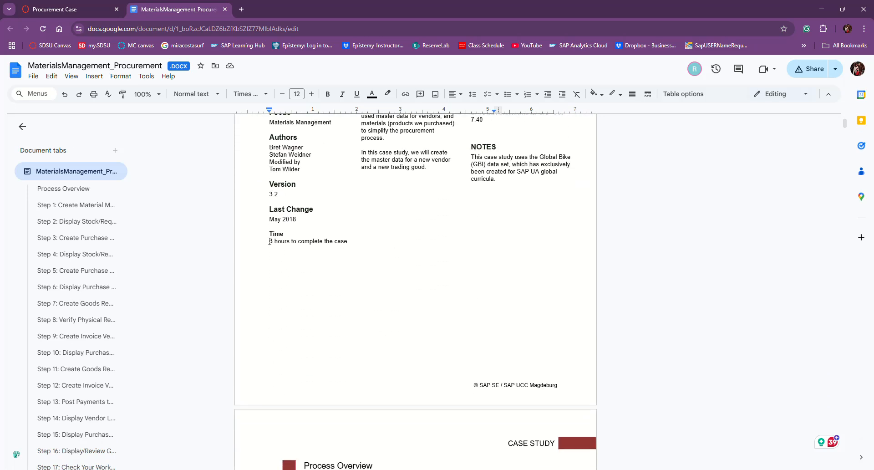
pyautogui.scroll(-3, 352, 257)
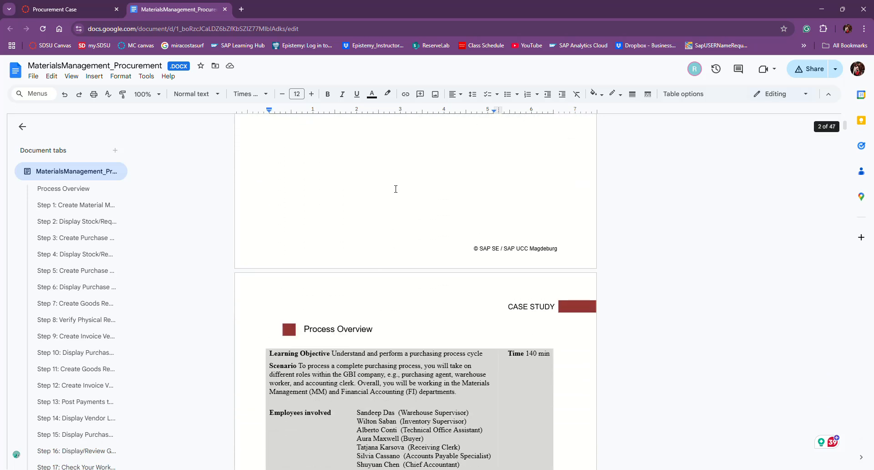
pyautogui.scroll(-3, 425, 250)
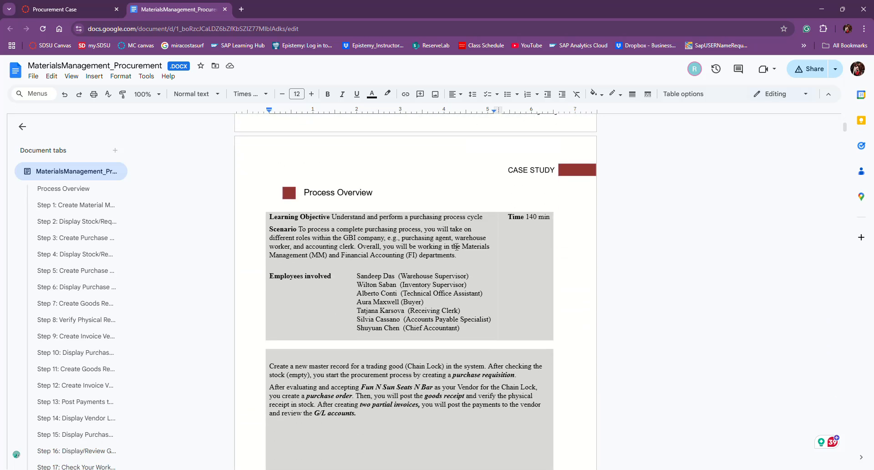
pyautogui.scroll(4, 426, 209)
pyautogui.scroll(-2, 439, 244)
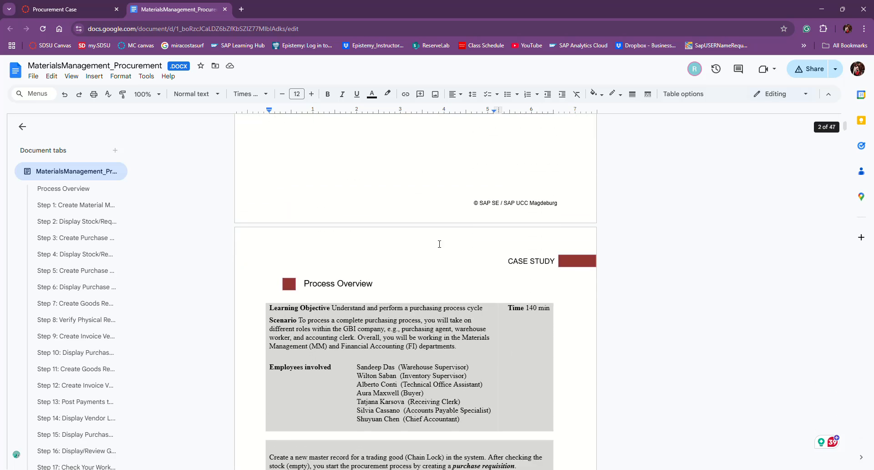
pyautogui.scroll(-2, 123, 333)
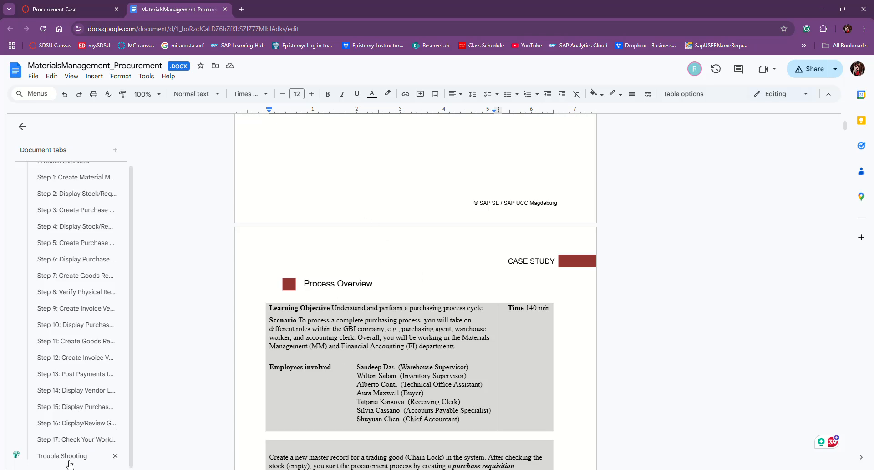
pyautogui.scroll(-1, 400, 243)
pyautogui.scroll(-2, 400, 244)
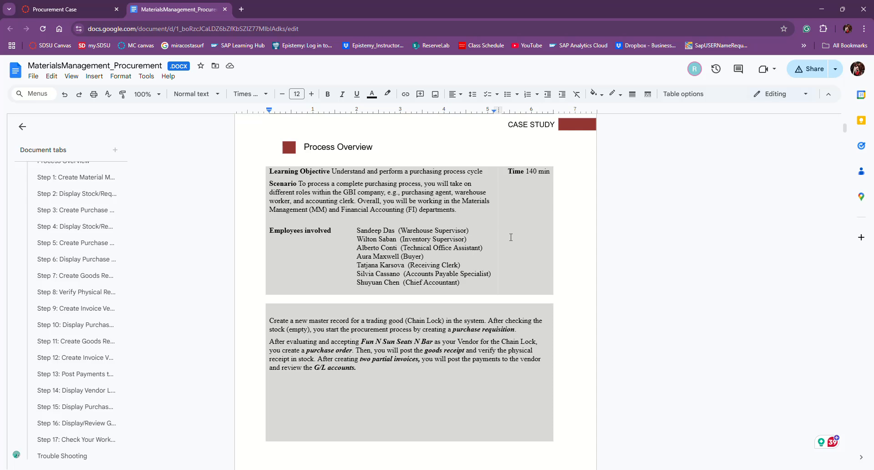
pyautogui.scroll(1, 643, 242)
pyautogui.scroll(-1, 643, 241)
pyautogui.scroll(-2, 318, 322)
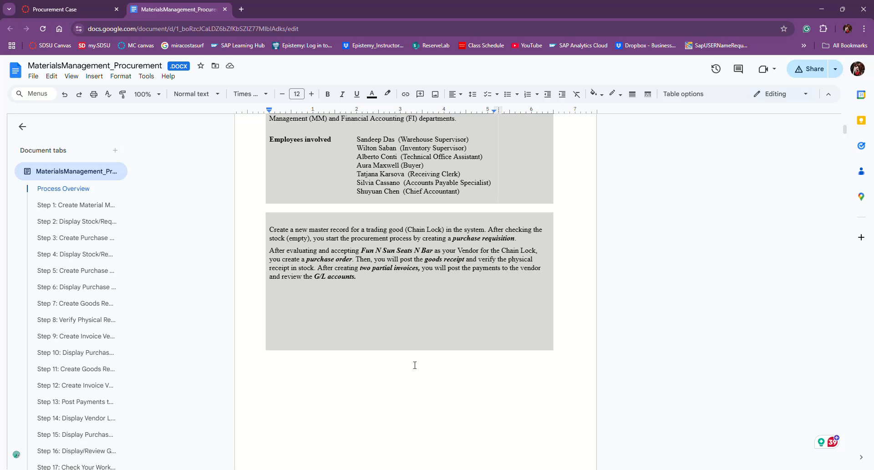
# - Scroll to Step 1, detach the case study document into its own window, and bring up SAP Logon
pyautogui.scroll(-9, 415, 365)
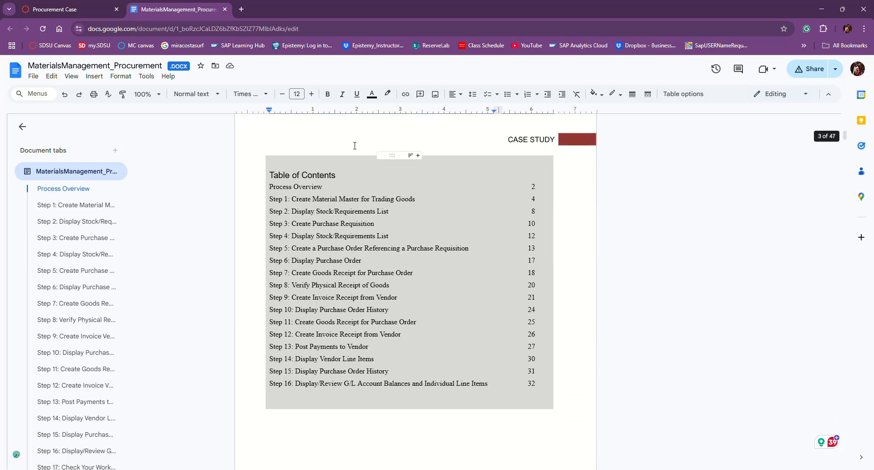
pyautogui.scroll(-2, 343, 355)
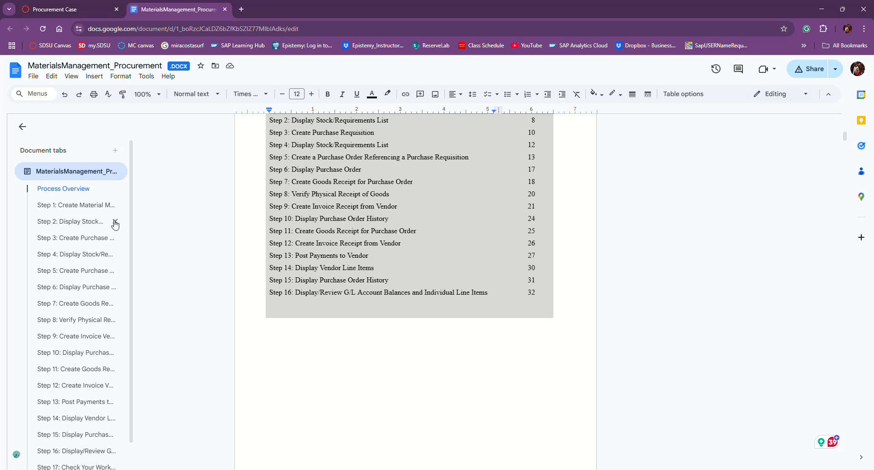
pyautogui.scroll(-3, 382, 238)
pyautogui.scroll(-7, 381, 238)
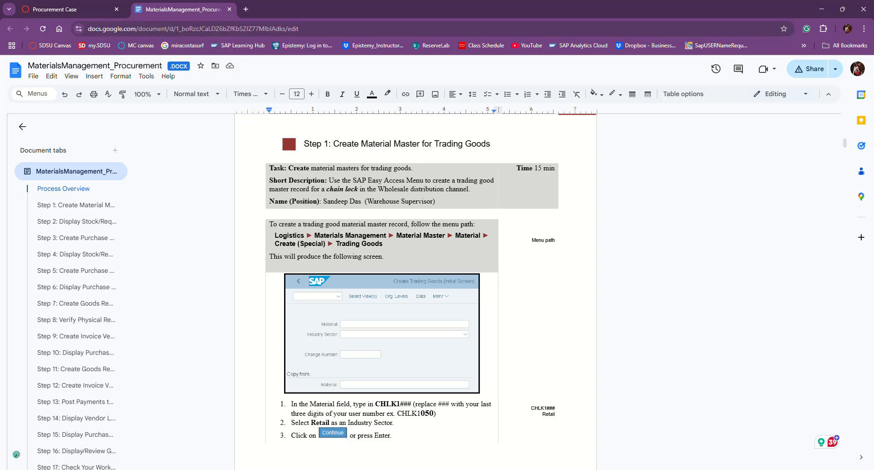
pyautogui.moveTo(170, 11); pyautogui.dragTo(173, 78)
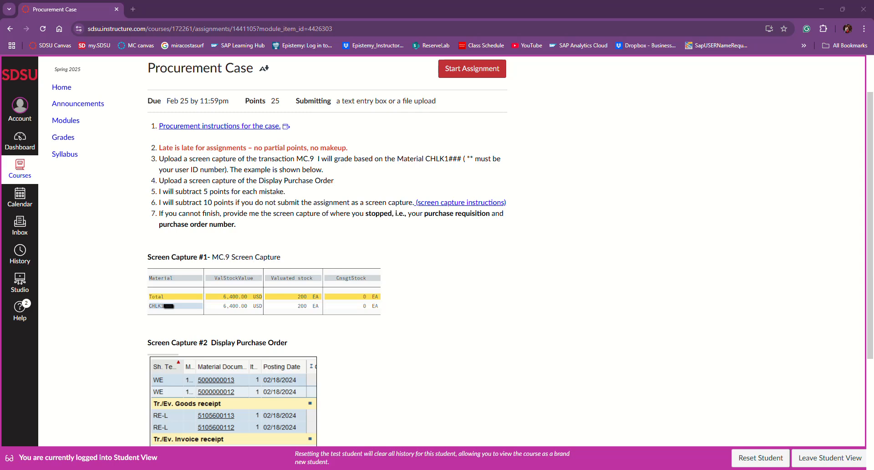
pyautogui.hotkey('alt', 'Tab')
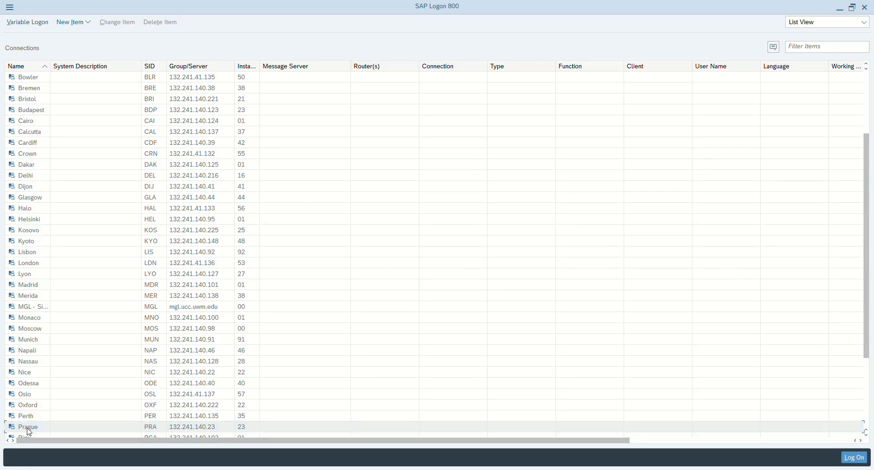
# - Log on to the Napali system in client 285 with the saved user name and password
pyautogui.doubleClick(309, 348)
pyautogui.moveTo(111, 76); pyautogui.dragTo(83, 76)
pyautogui.write('285')
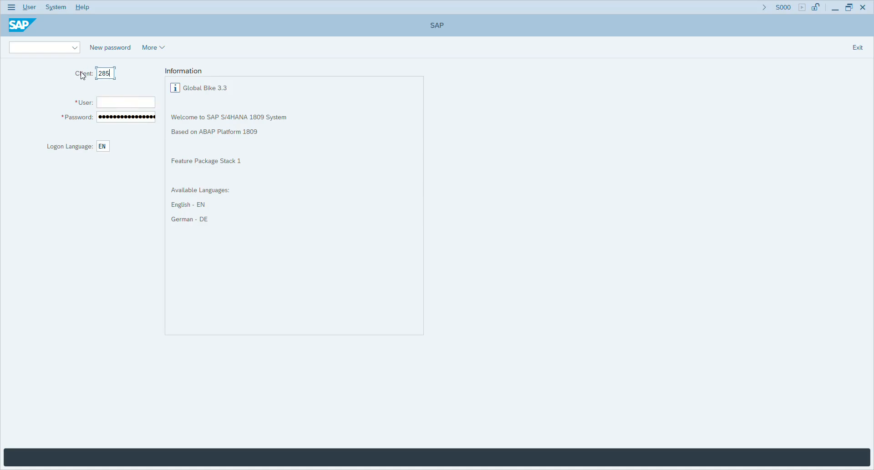
pyautogui.click(107, 102)
pyautogui.write('Tea')
pyautogui.click(117, 116)
pyautogui.click(100, 117)
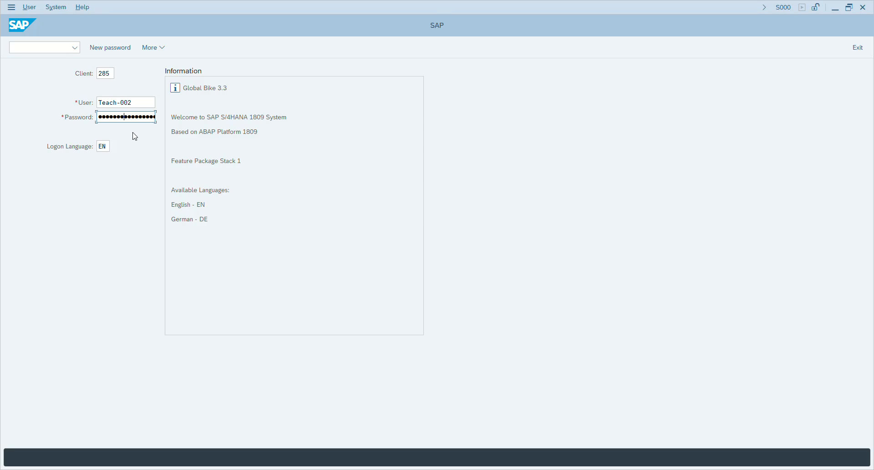
pyautogui.press('Return')
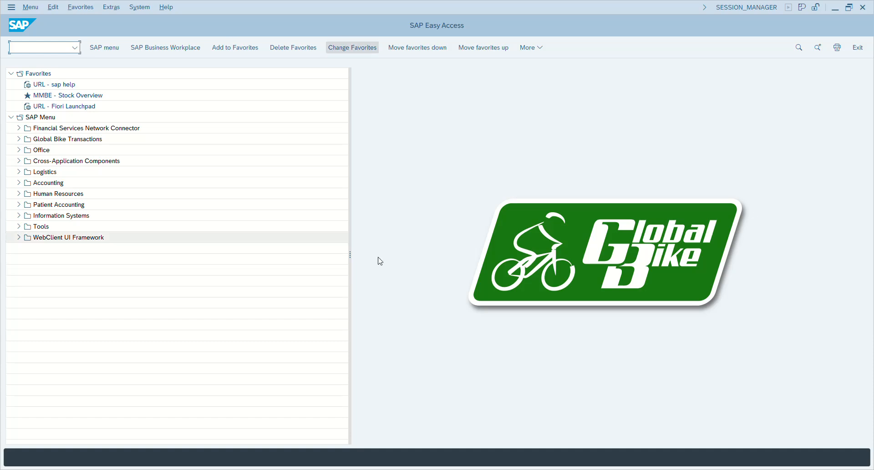
# - Expand Logistics > Materials Management > Material Master > Material > Create (Special) in the SAP menu
pyautogui.click(19, 172)
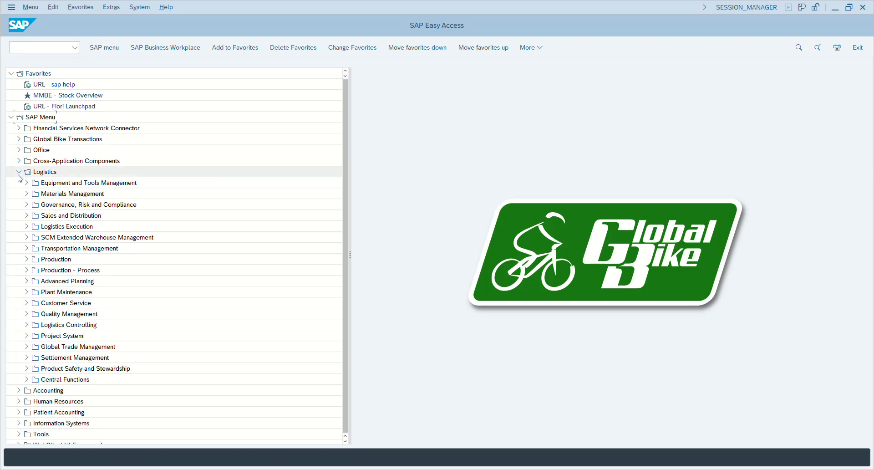
pyautogui.click(27, 194)
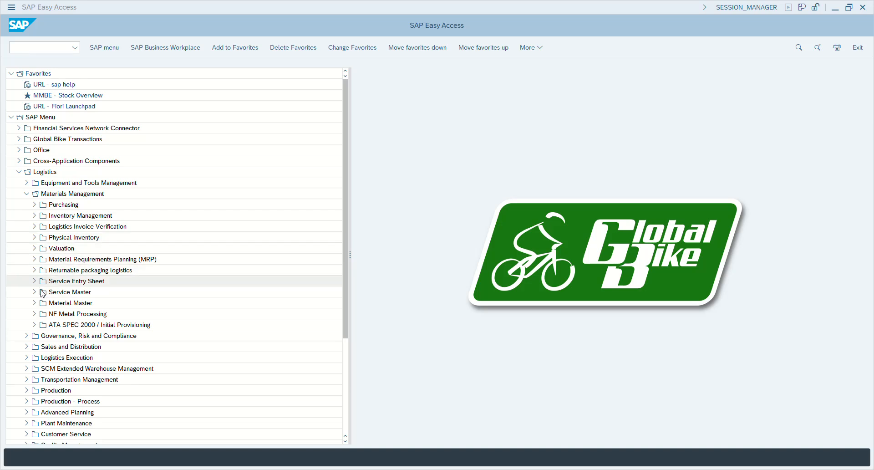
pyautogui.click(35, 303)
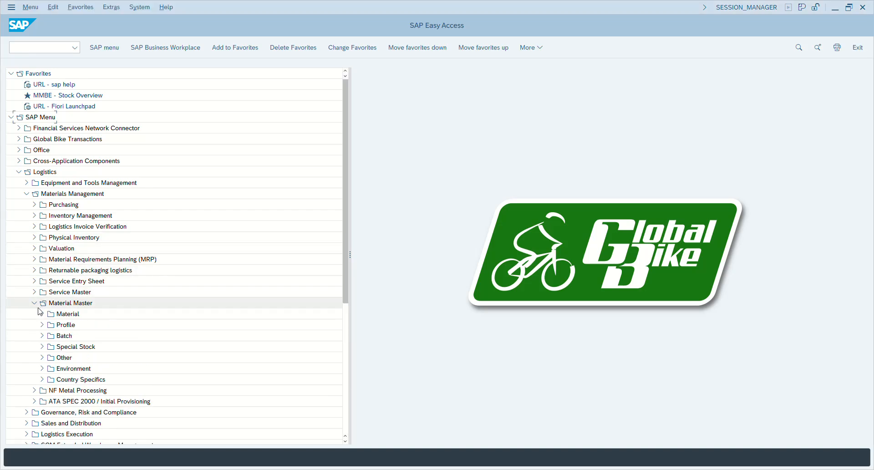
pyautogui.click(43, 314)
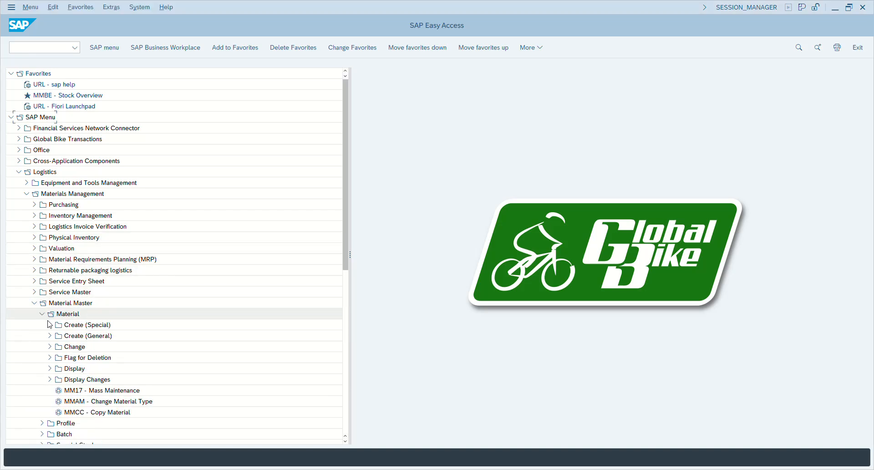
pyautogui.click(50, 325)
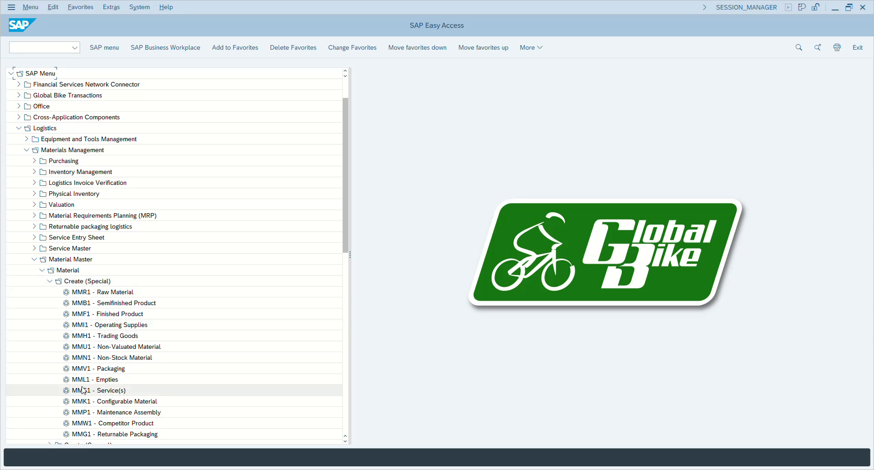
# - Start MMH1 Trading Goods for material CHLK1002 with industry sector Retail
pyautogui.doubleClick(122, 337)
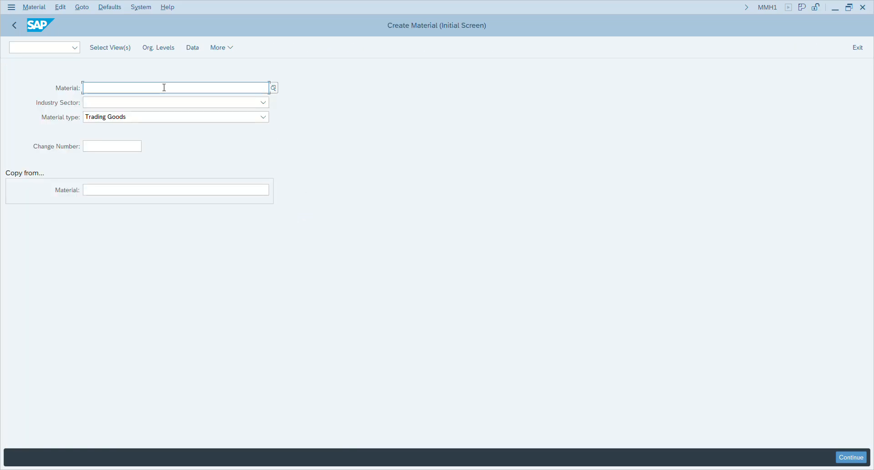
pyautogui.write('Ch')
pyautogui.press('BackSpace')
pyautogui.press('BackSpace')
pyautogui.write('C')
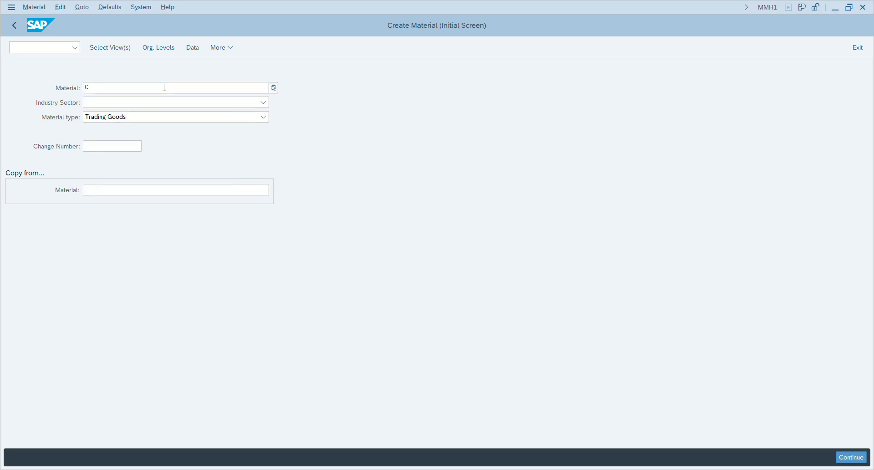
pyautogui.write('HLK1002')
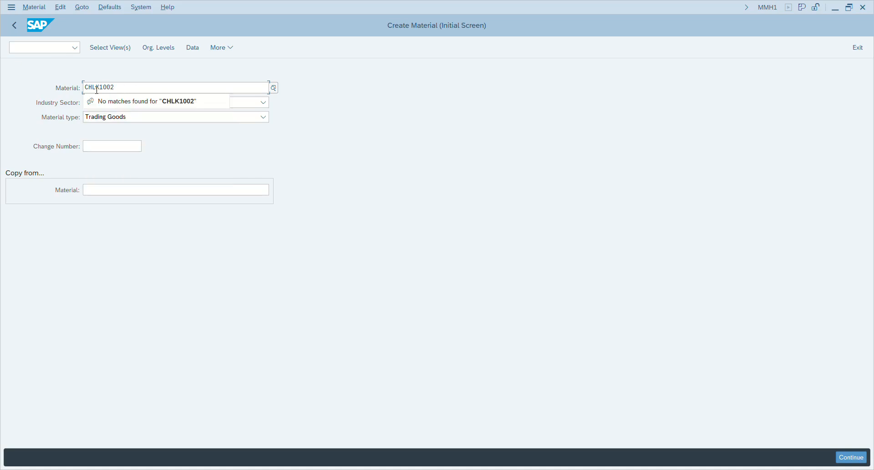
pyautogui.moveTo(104, 86); pyautogui.dragTo(116, 87)
pyautogui.click(128, 70)
pyautogui.click(116, 107)
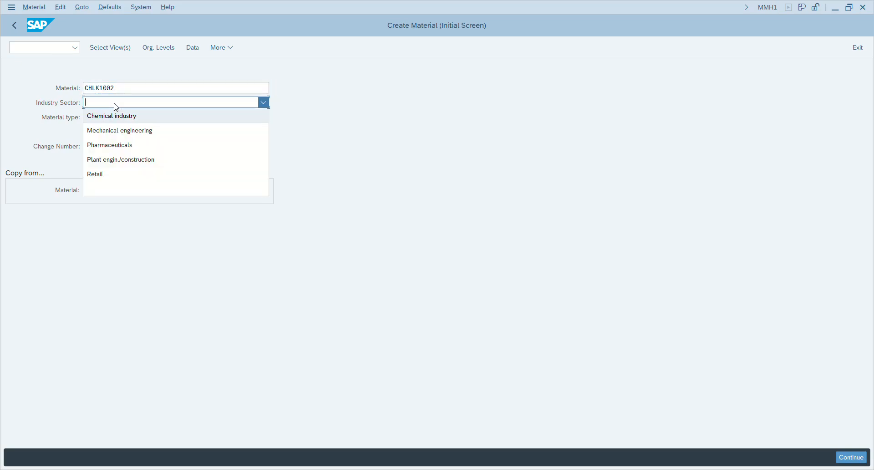
pyautogui.click(100, 178)
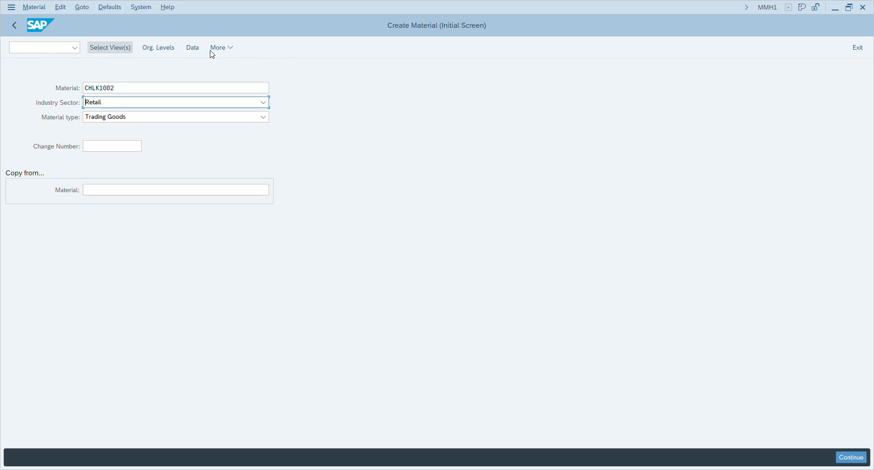
# - Select views Basic Data 1, three Sales views, Purchasing, MRP 1–3, General Plant/Storage 1, Accounting 1
pyautogui.click(852, 457)
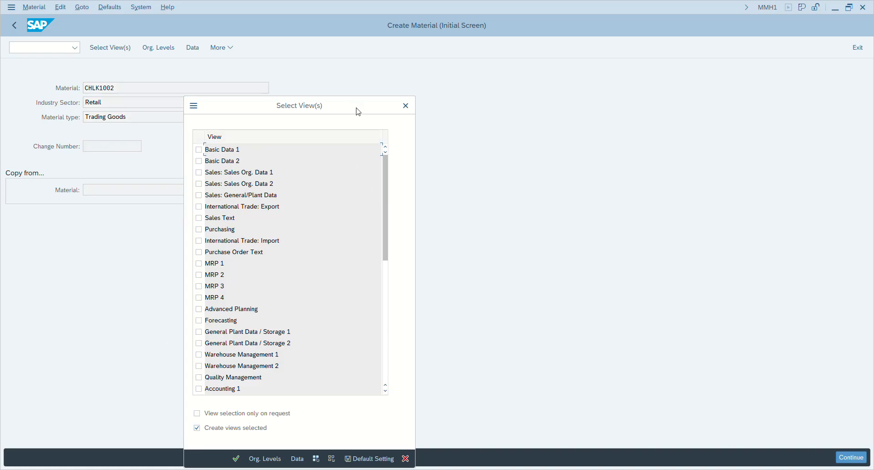
pyautogui.moveTo(367, 101); pyautogui.dragTo(401, 66)
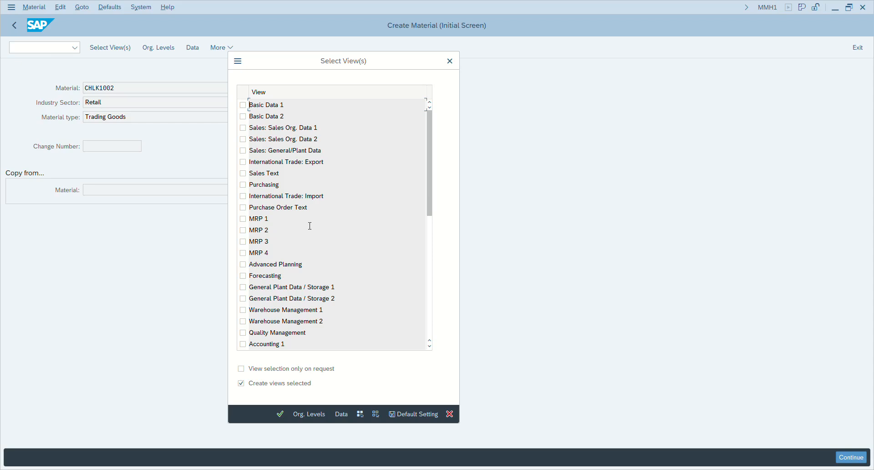
pyautogui.click(243, 105)
pyautogui.click(243, 128)
pyautogui.click(243, 140)
pyautogui.click(244, 151)
pyautogui.click(243, 186)
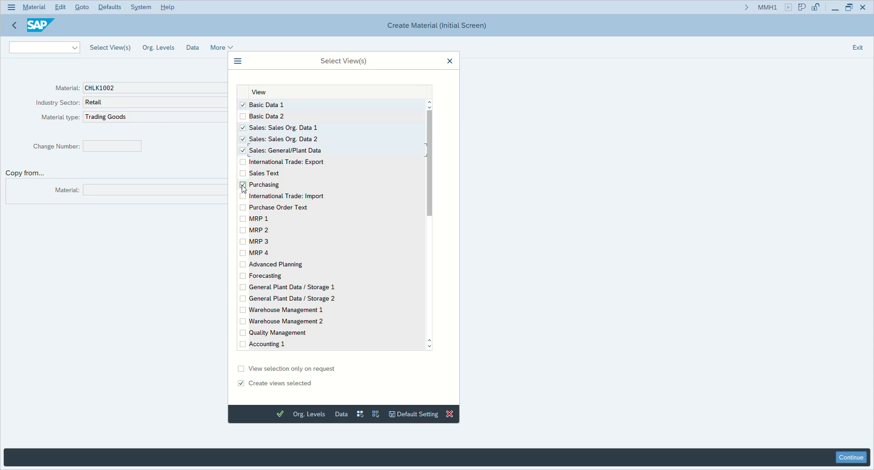
pyautogui.click(243, 219)
pyautogui.click(243, 231)
pyautogui.click(243, 242)
pyautogui.click(244, 288)
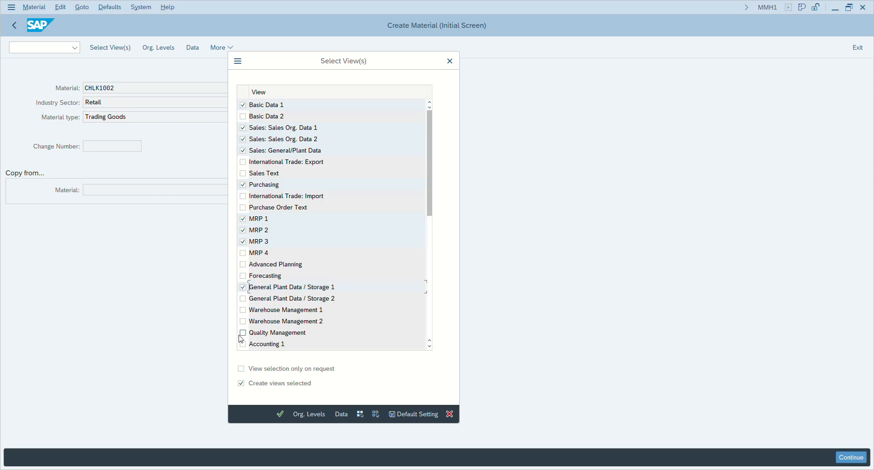
pyautogui.click(243, 345)
# - Confirm the views and set plant MI00 (DC Miami) from value help
pyautogui.click(283, 417)
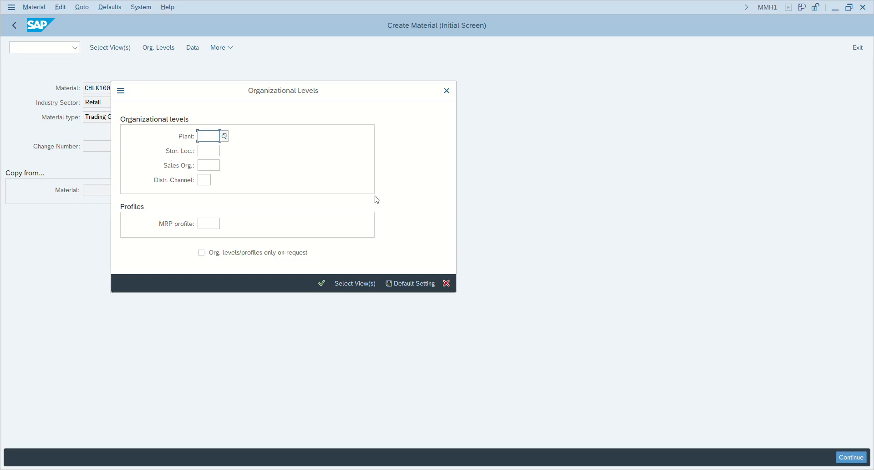
pyautogui.click(224, 136)
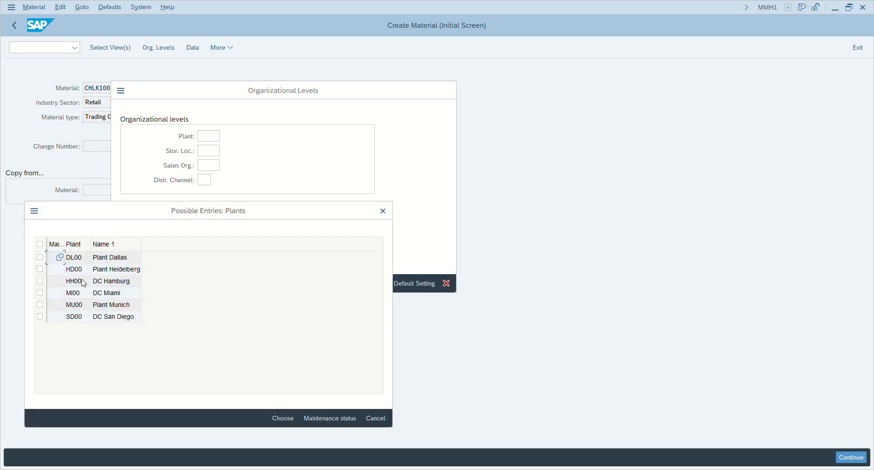
pyautogui.click(72, 295)
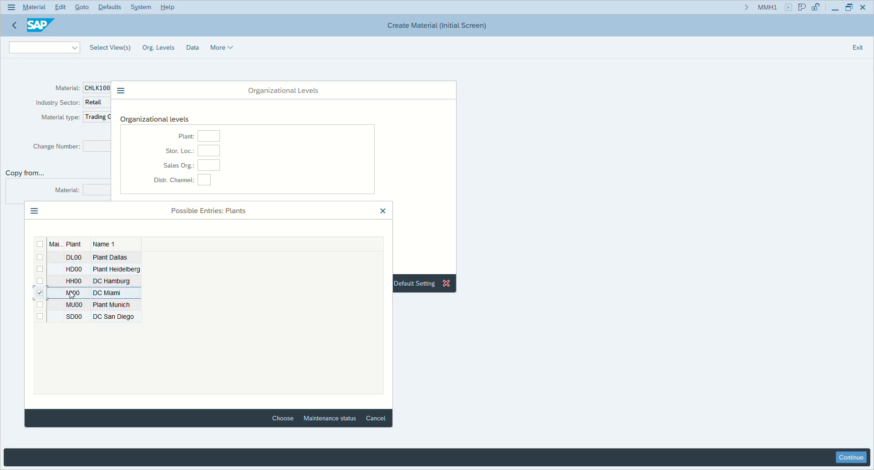
pyautogui.doubleClick(73, 295)
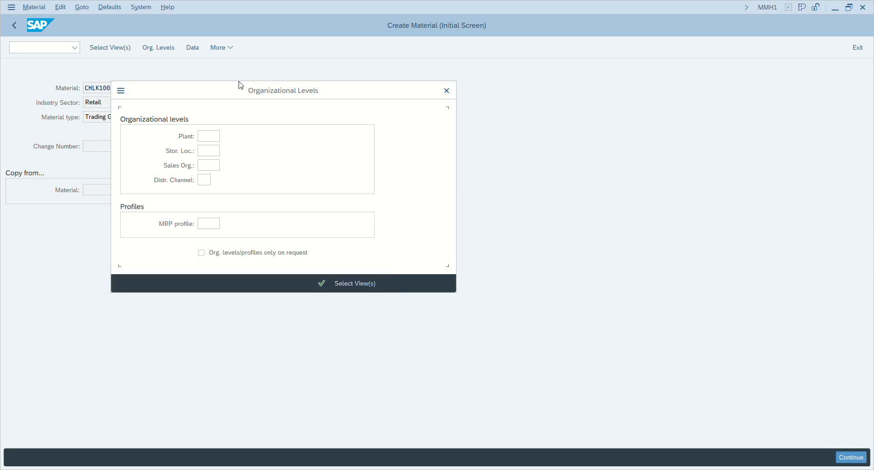
# - Set storage location TG00 of plant MI00
pyautogui.click(225, 152)
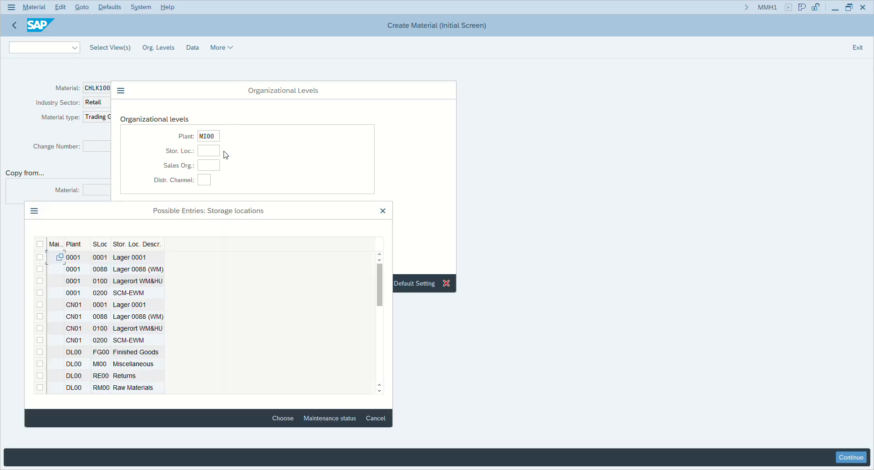
pyautogui.scroll(-1, 211, 345)
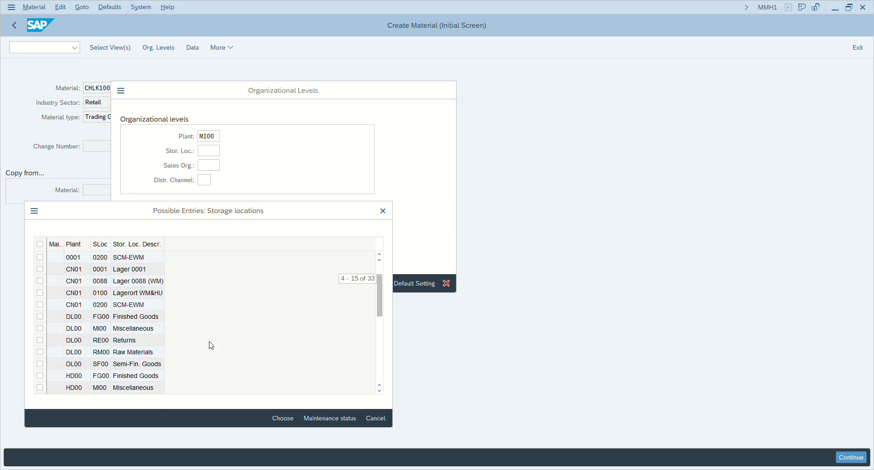
pyautogui.scroll(-1, 212, 345)
pyautogui.scroll(-4, 211, 346)
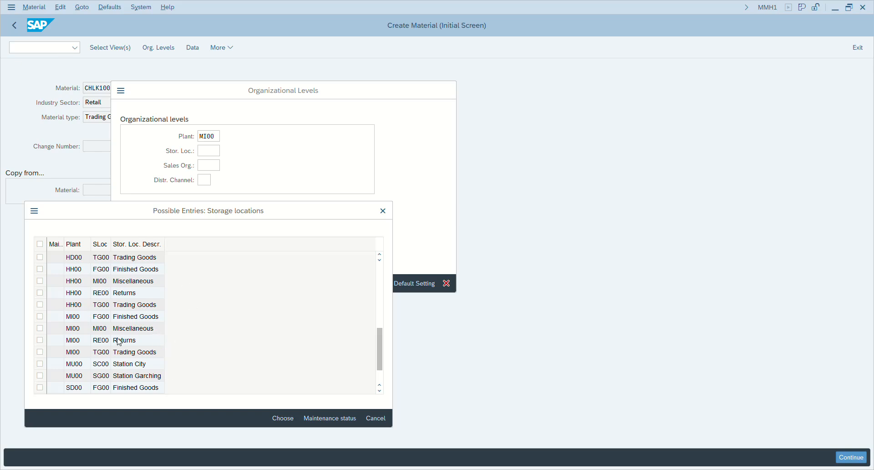
pyautogui.click(40, 352)
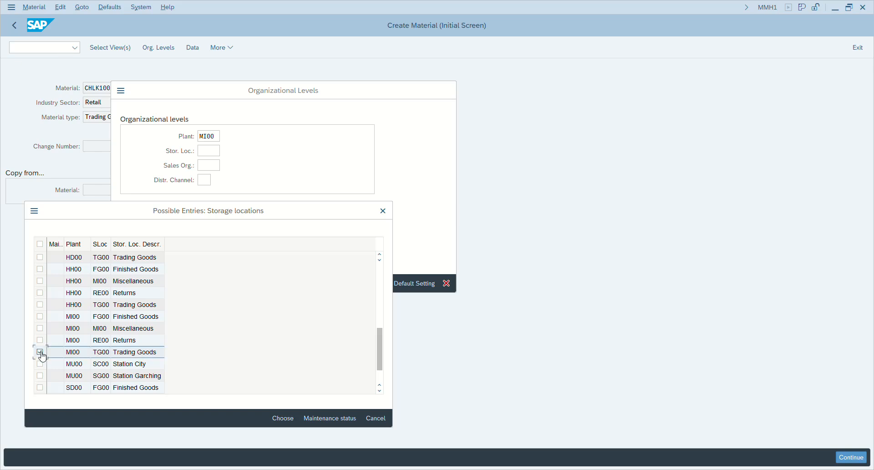
pyautogui.click(283, 417)
# - Set sales organization UE00 (US East Wholesale) with distribution channel WH
pyautogui.click(208, 166)
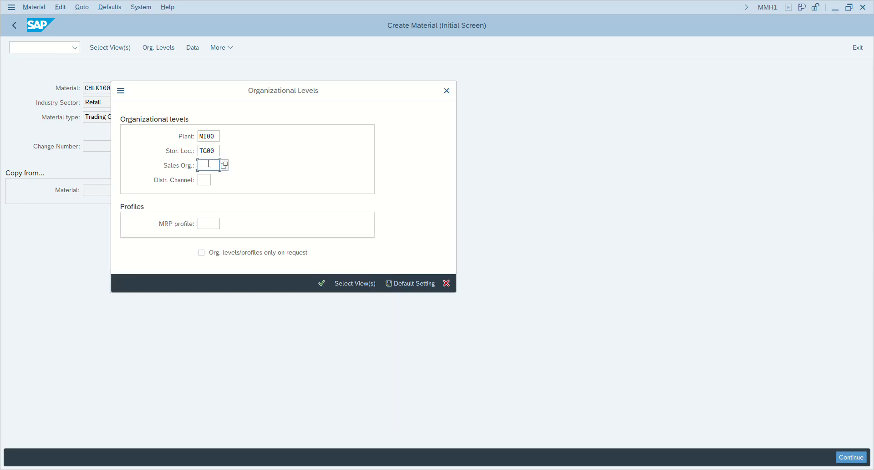
pyautogui.click(224, 165)
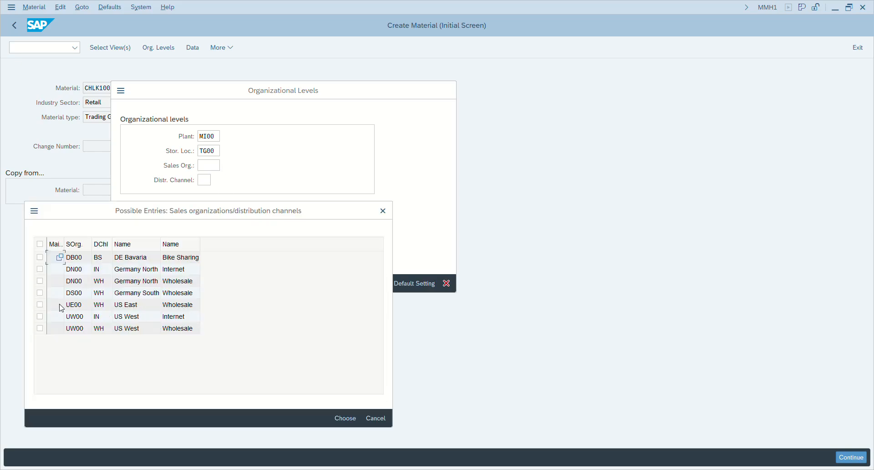
pyautogui.click(40, 305)
pyautogui.doubleClick(73, 304)
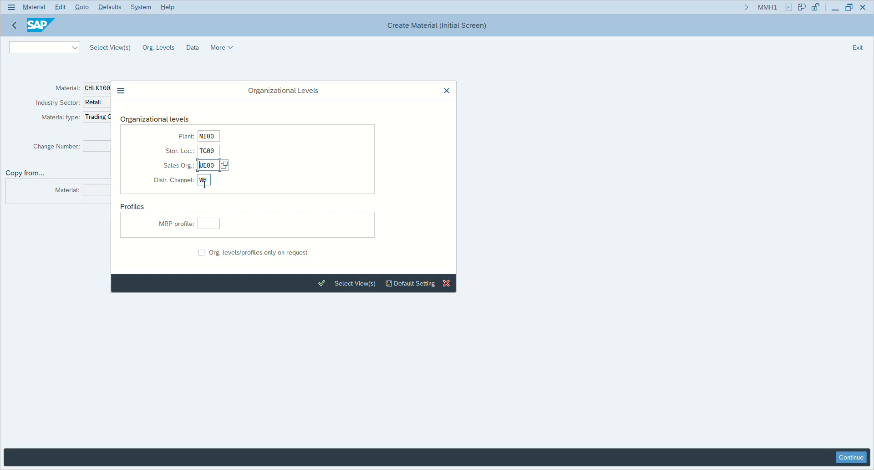
# - Confirm the organizational levels and give the material the description Chain Lock 002
pyautogui.click(322, 284)
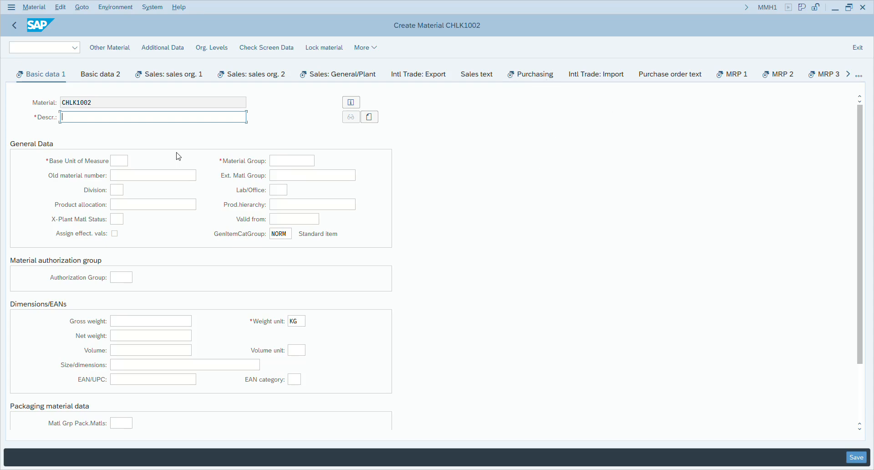
pyautogui.write('CHIA')
pyautogui.press('BackSpace')
pyautogui.press('BackSpace')
pyautogui.press('BackSpace')
pyautogui.press('BackSpace')
pyautogui.write('cH')
pyautogui.click(82, 131)
# - Set the base unit of measure to EA (each) via value help
pyautogui.click(121, 160)
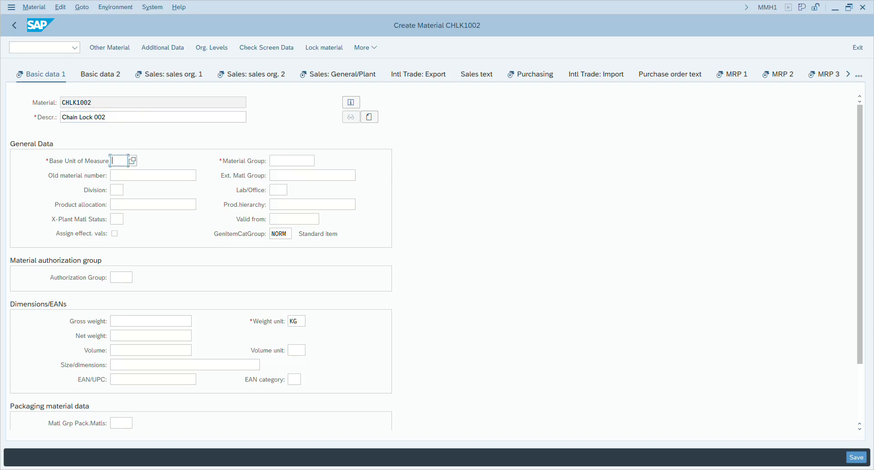
pyautogui.click(134, 160)
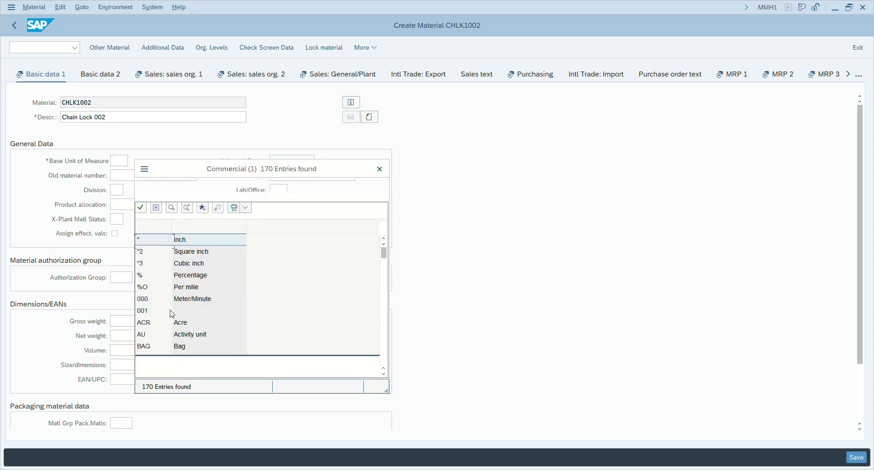
pyautogui.scroll(-2, 221, 302)
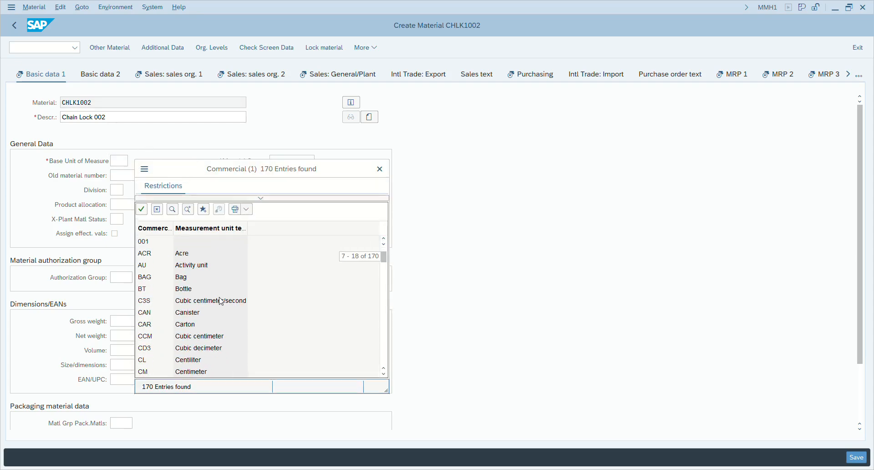
pyautogui.scroll(-5, 221, 302)
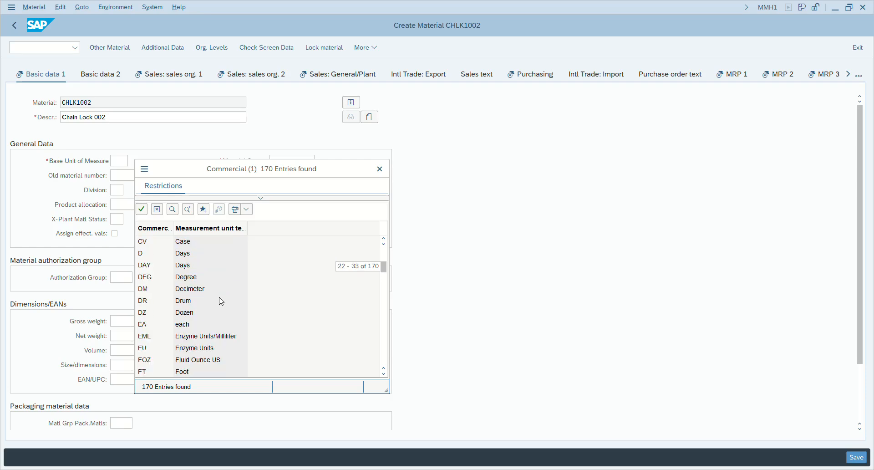
pyautogui.doubleClick(187, 324)
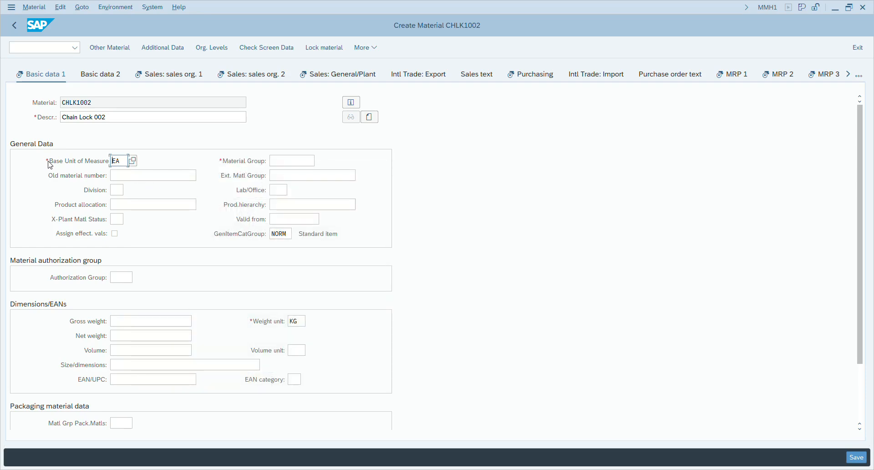
pyautogui.click(287, 161)
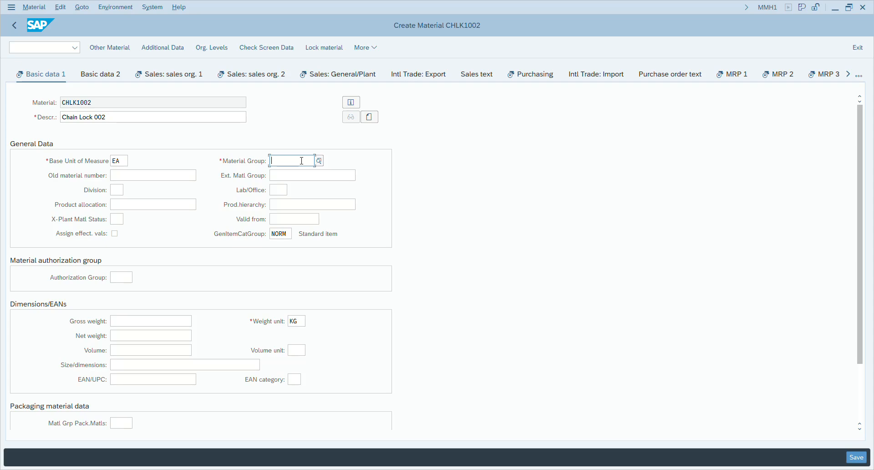
# - Set material group UTIL and division AS (Accessories) from the value lists
pyautogui.press('F4')
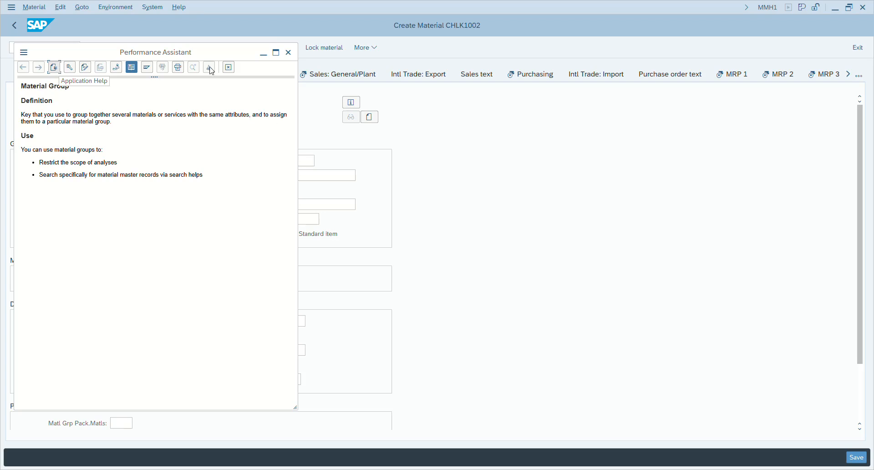
pyautogui.click(289, 52)
pyautogui.click(299, 160)
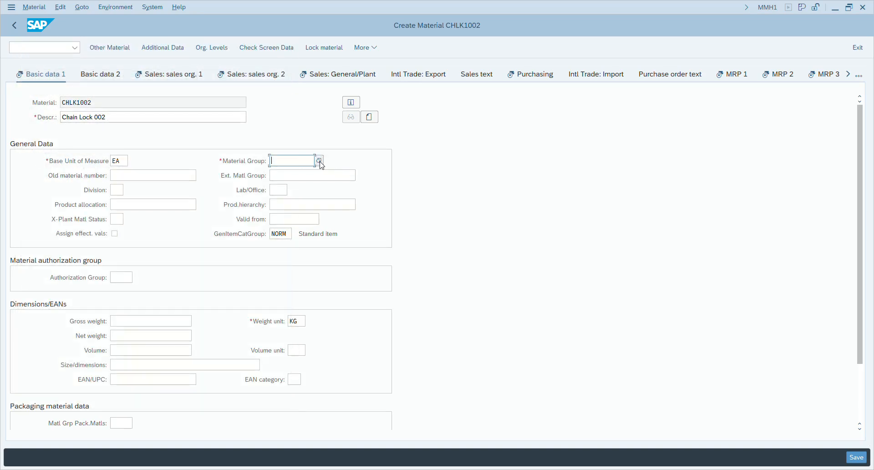
pyautogui.press('F4')
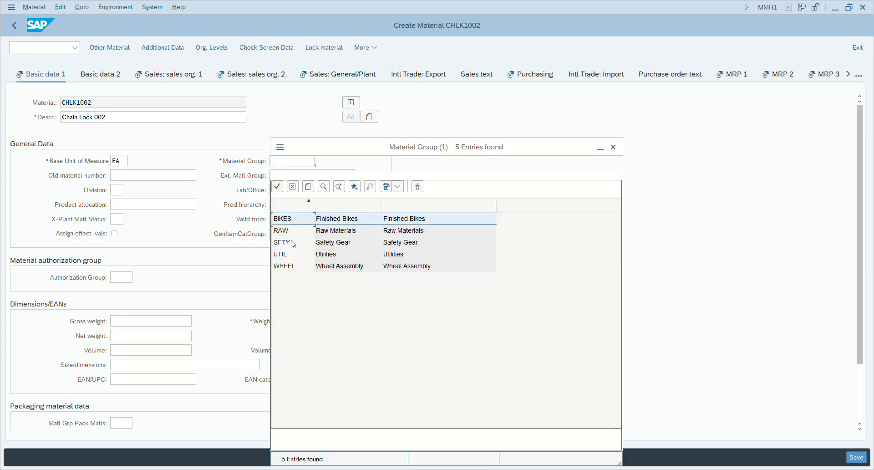
pyautogui.doubleClick(284, 256)
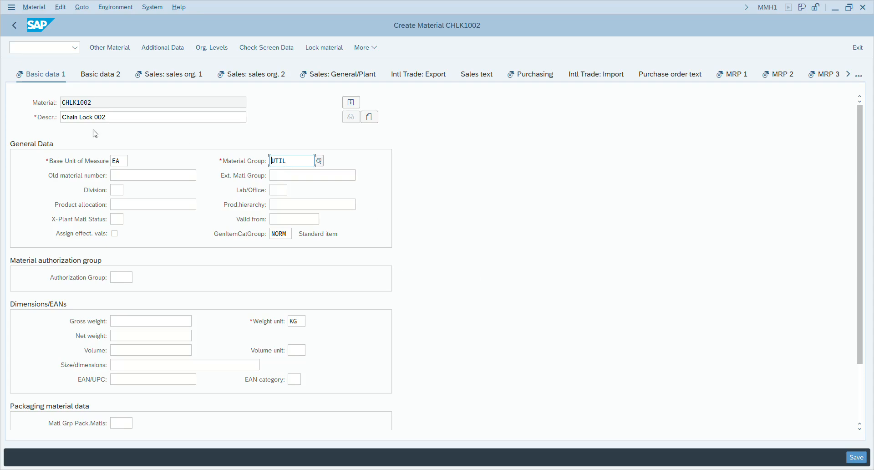
pyautogui.click(122, 190)
pyautogui.click(130, 192)
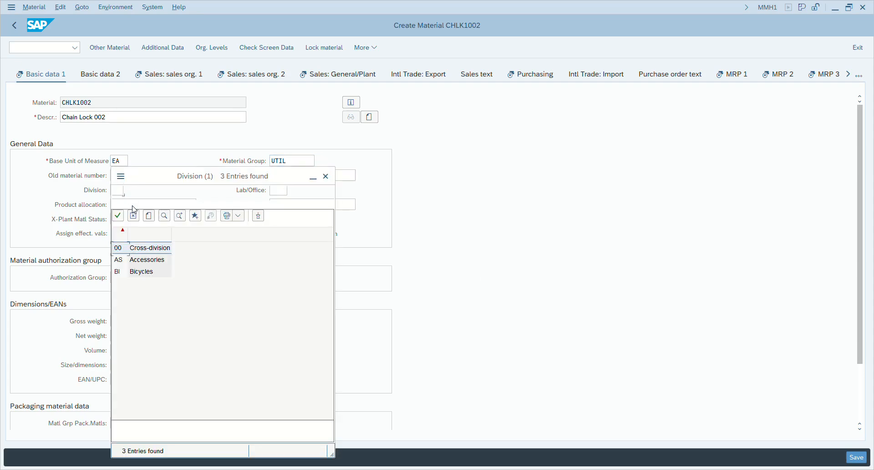
pyautogui.doubleClick(144, 263)
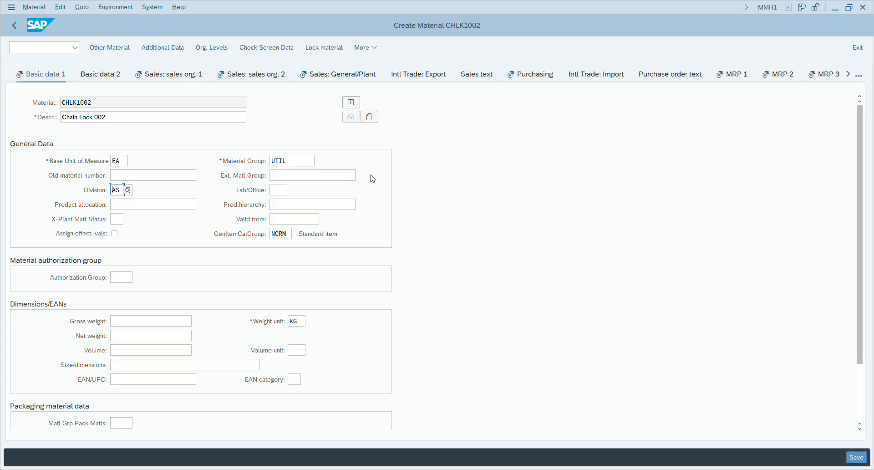
# - Enter gross and net weight 65 with weight unit G (gram)
pyautogui.click(164, 319)
pyautogui.write('65')
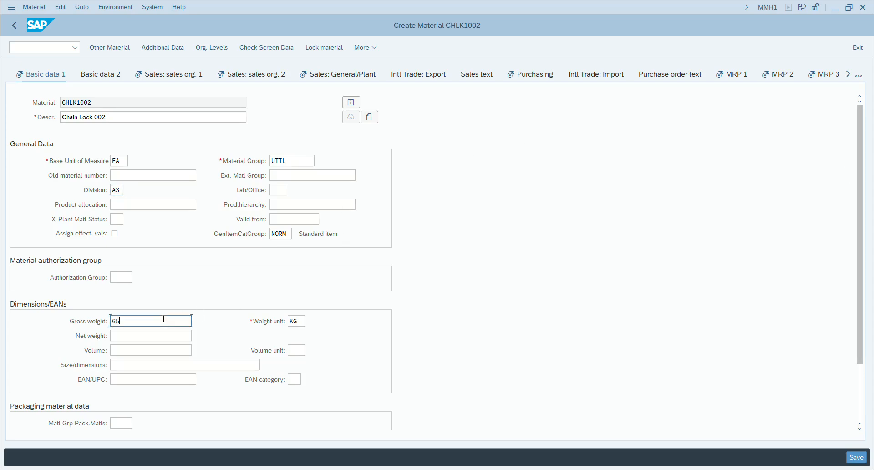
pyautogui.click(162, 334)
pyautogui.write('65')
pyautogui.click(300, 322)
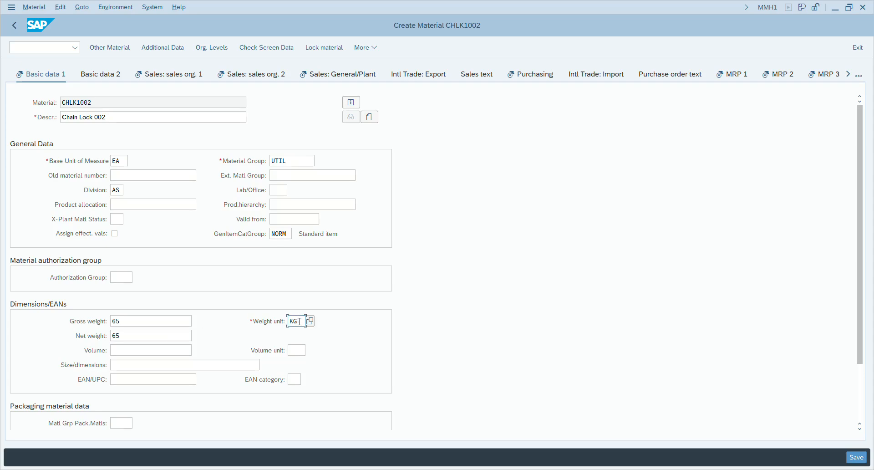
pyautogui.click(310, 321)
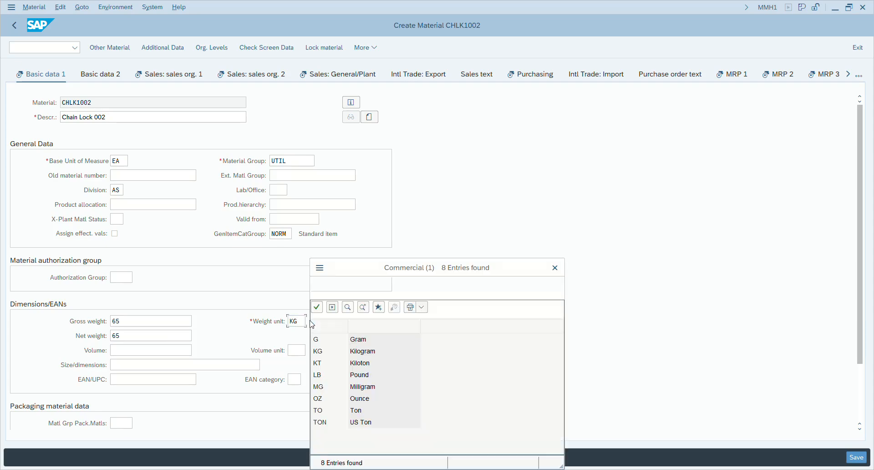
pyautogui.click(363, 317)
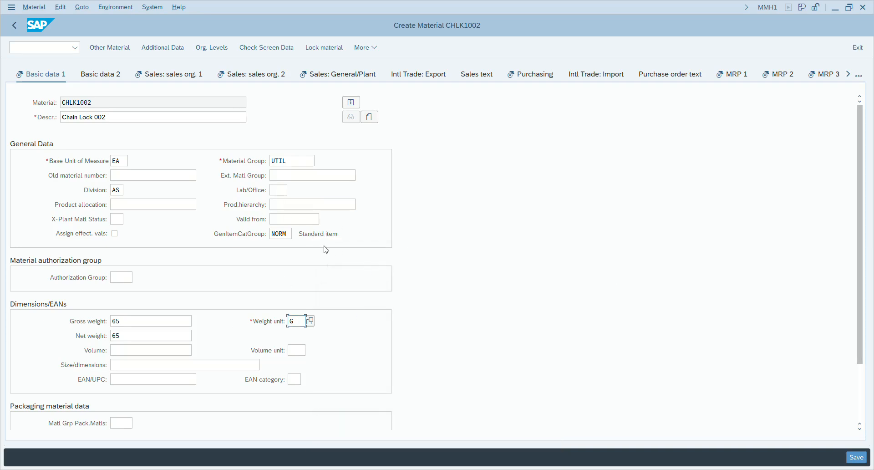
# - Change the weight unit to OZ (ounce) and advance to the sales org UE00/WH data
pyautogui.click(312, 323)
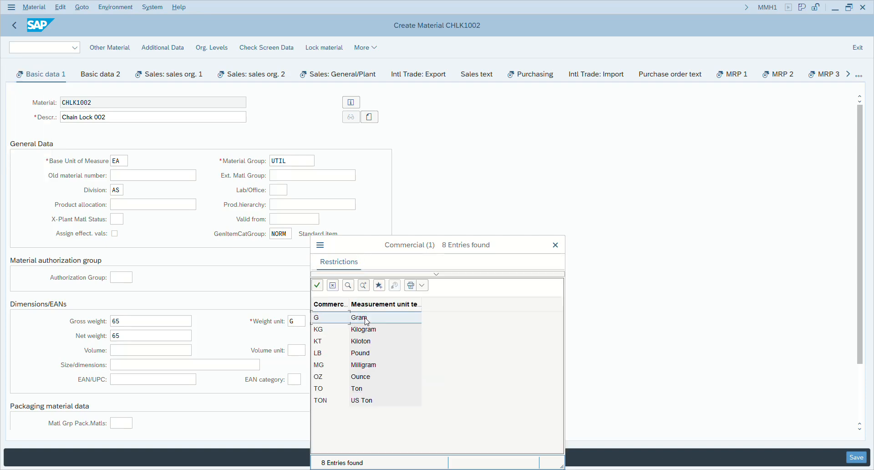
pyautogui.click(363, 380)
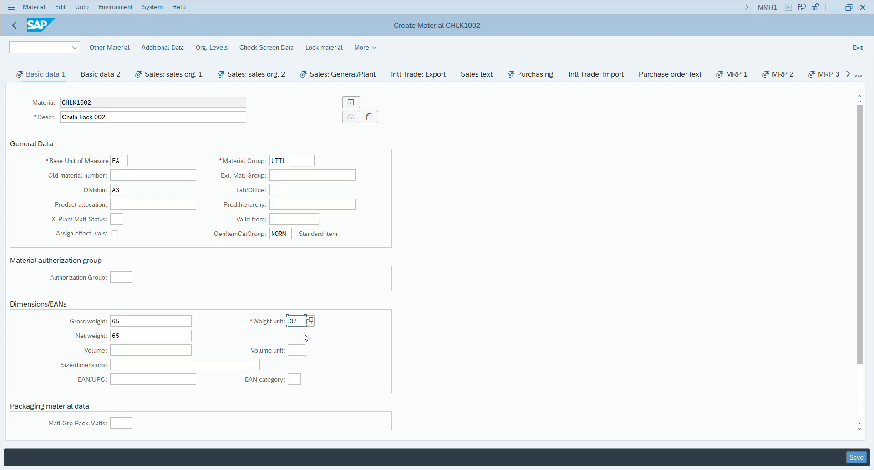
pyautogui.press('Return')
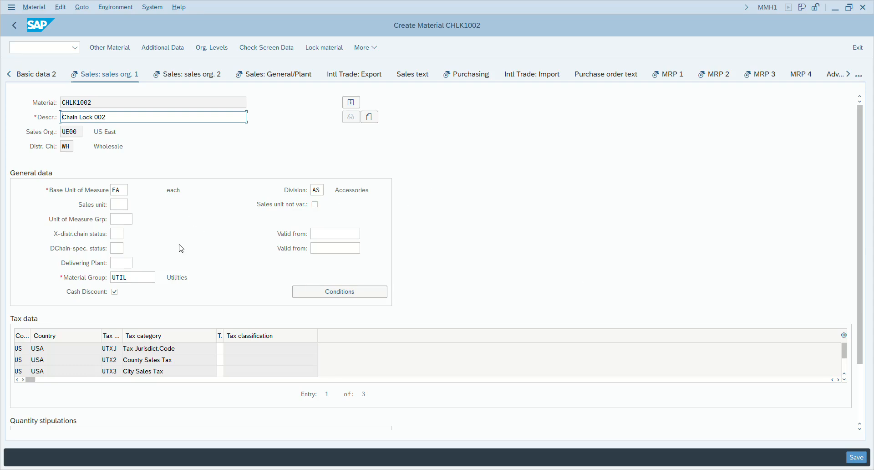
# - Set the delivering plant to MI00 DC Miami
pyautogui.click(118, 262)
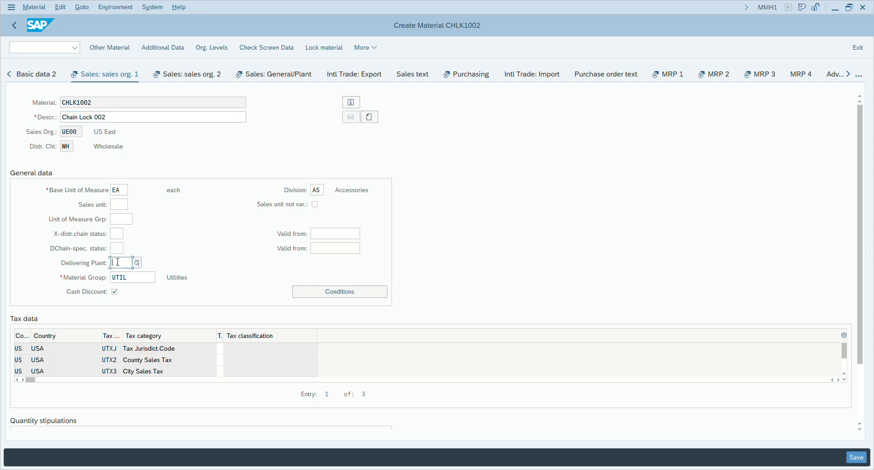
pyautogui.click(138, 263)
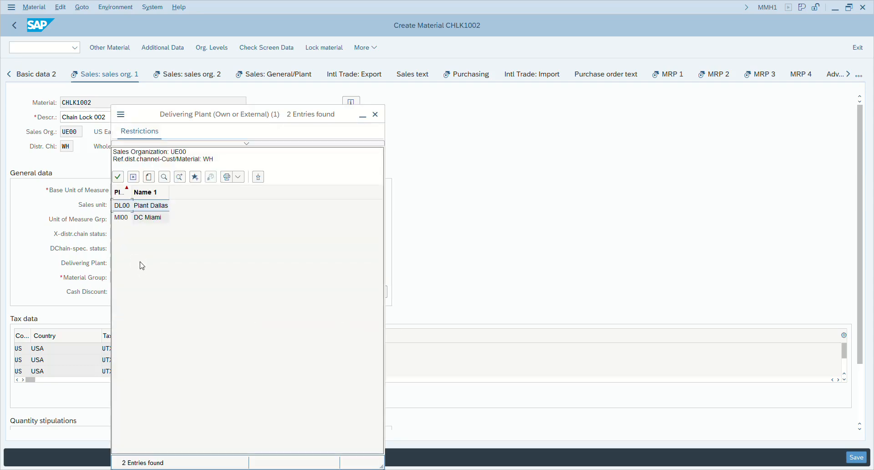
pyautogui.click(148, 221)
pyautogui.doubleClick(149, 222)
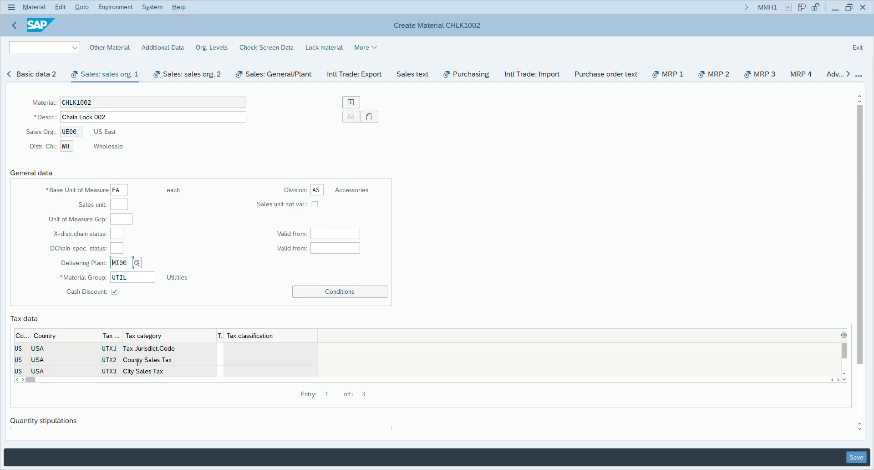
# - Give all three US tax rows tax classification 0
pyautogui.click(219, 349)
pyautogui.click(221, 360)
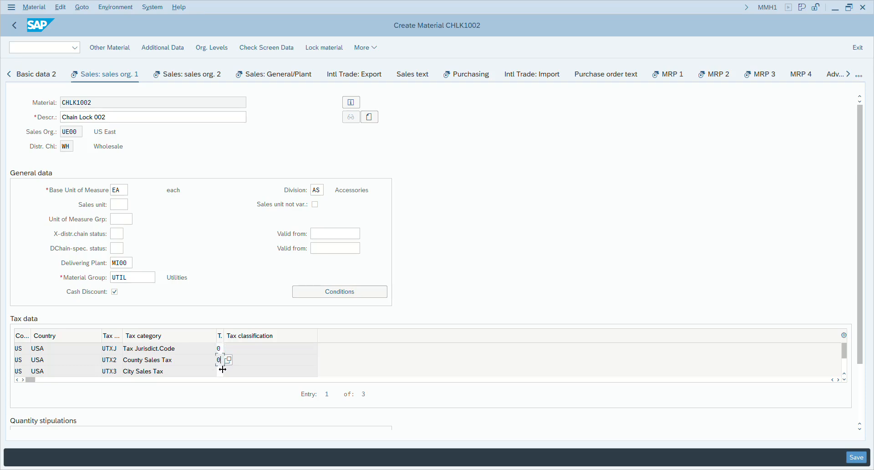
pyautogui.click(222, 372)
pyautogui.click(333, 296)
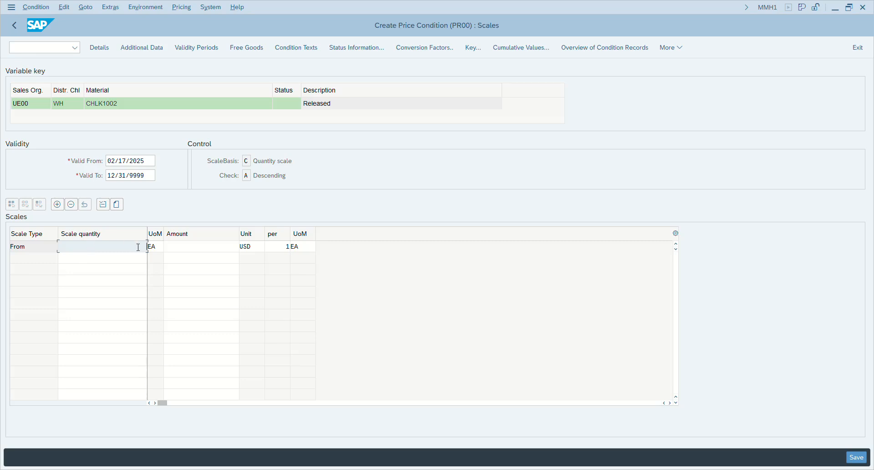
# - Enter a PR00 scale price of 69.00 USD for quantity 1 EA
pyautogui.write('1')
pyautogui.click(204, 246)
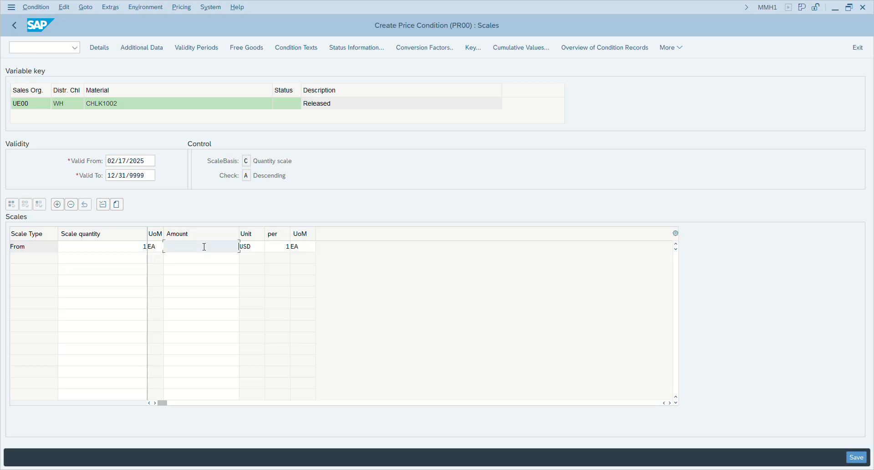
pyautogui.write('69.00')
pyautogui.click(199, 291)
# - Review the condition amount help, then go back to the Sales: sales org. 1 view
pyautogui.click(205, 247)
pyautogui.press('F1')
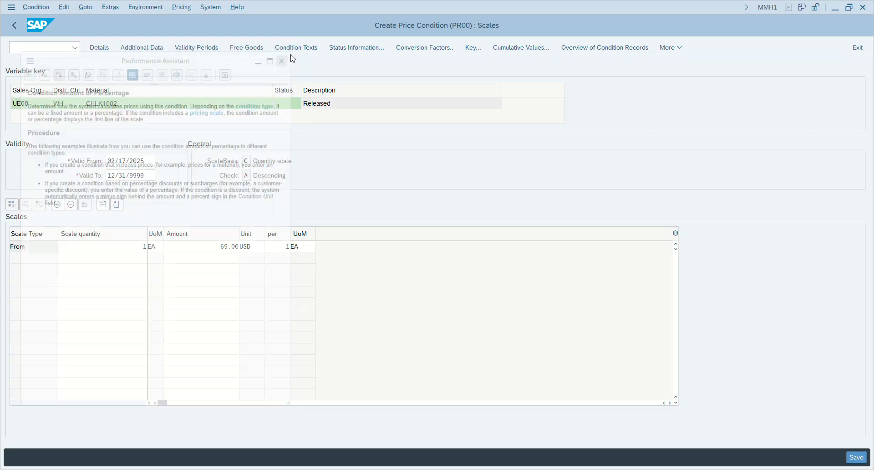
pyautogui.click(289, 52)
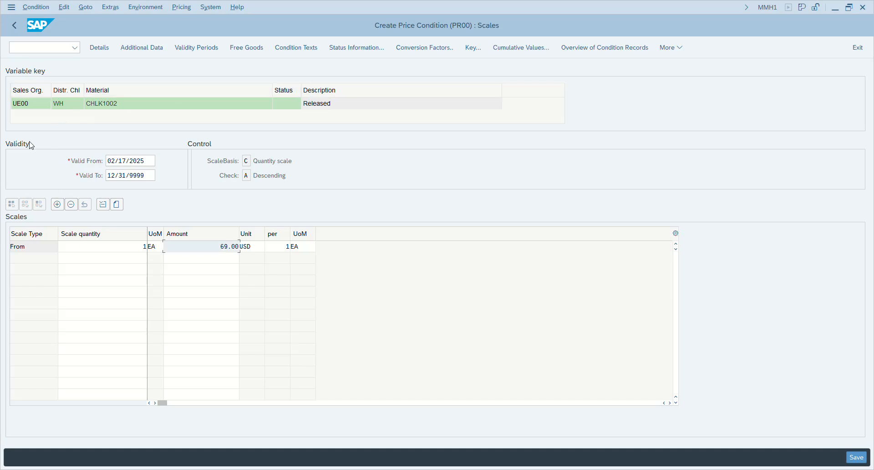
pyautogui.click(14, 27)
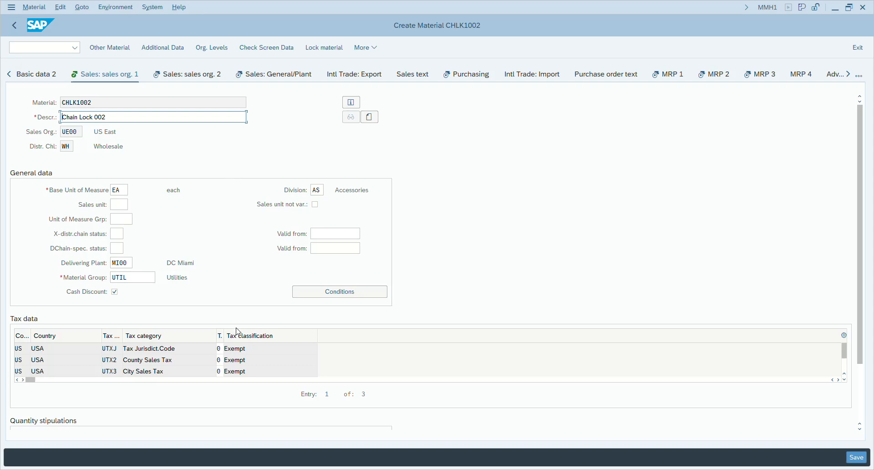
# - Enter material statistics group 1 on Sales: sales org. 2 and continue to plant MI00 data
pyautogui.click(118, 116)
pyautogui.click(122, 190)
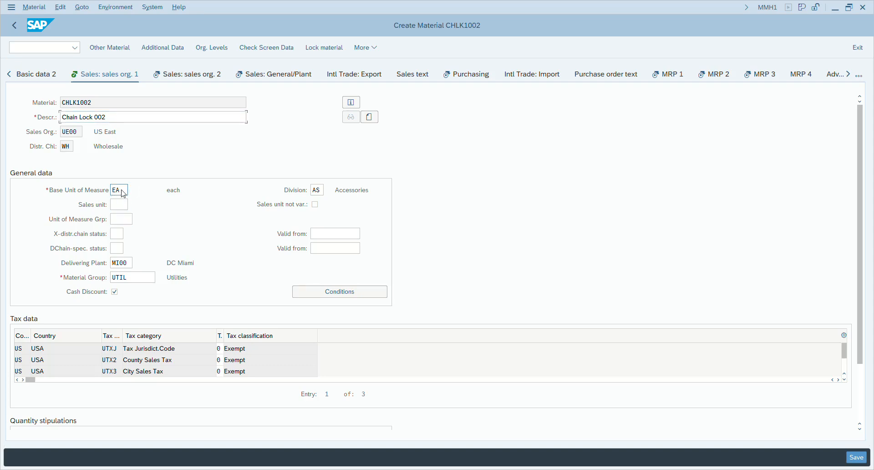
pyautogui.press('Return')
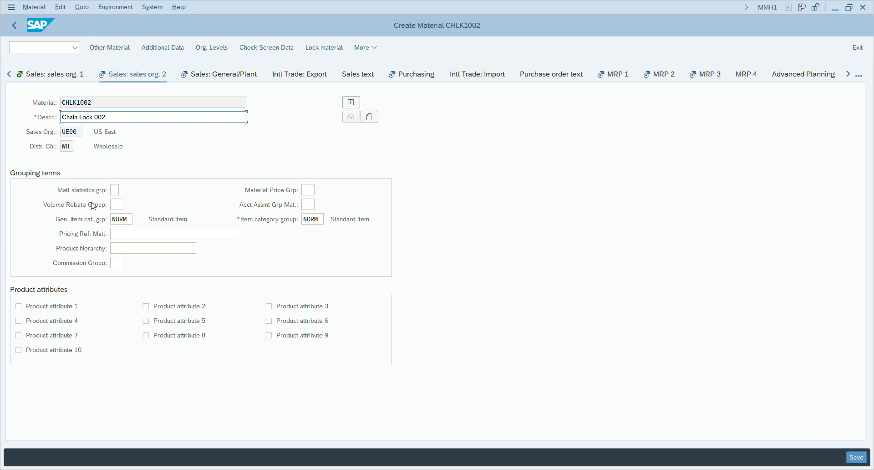
pyautogui.click(112, 190)
pyautogui.write('1')
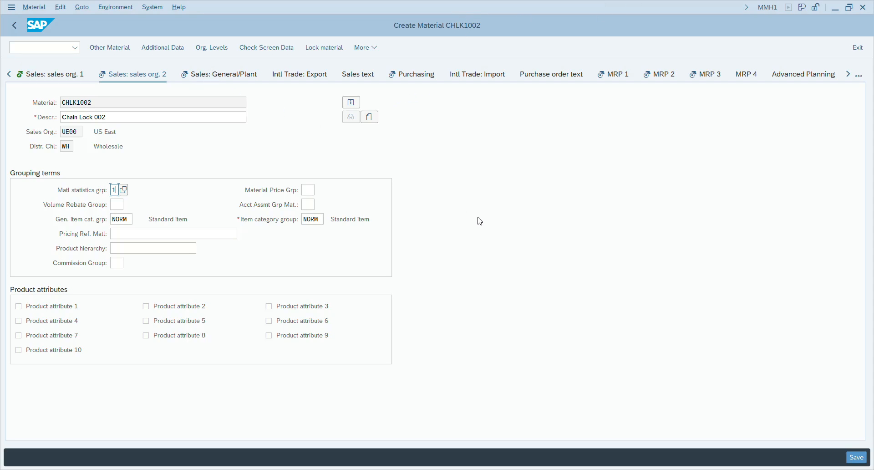
pyautogui.press('Return')
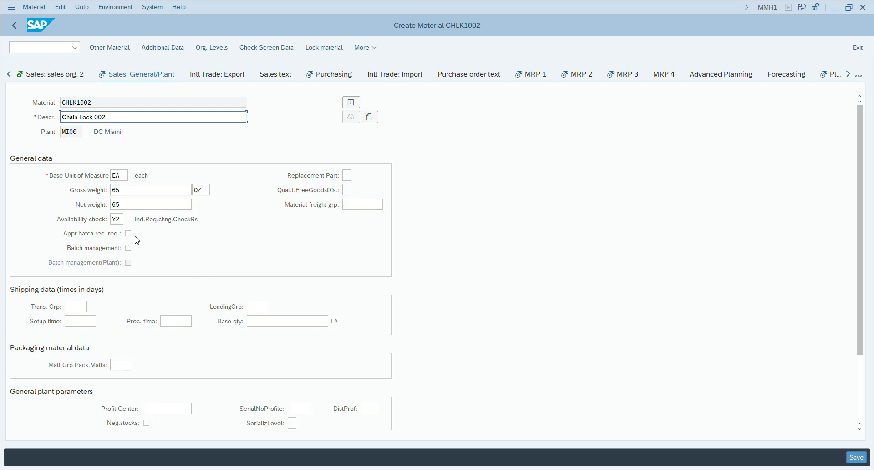
# - Replace availability check Y2 with 02 and set transportation group 0001 (On pallets)
pyautogui.click(121, 220)
pyautogui.doubleClick(122, 220)
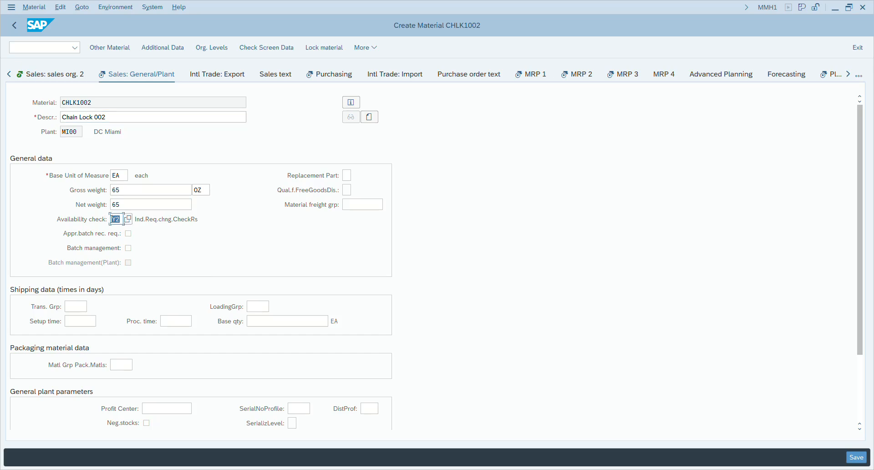
pyautogui.click(129, 221)
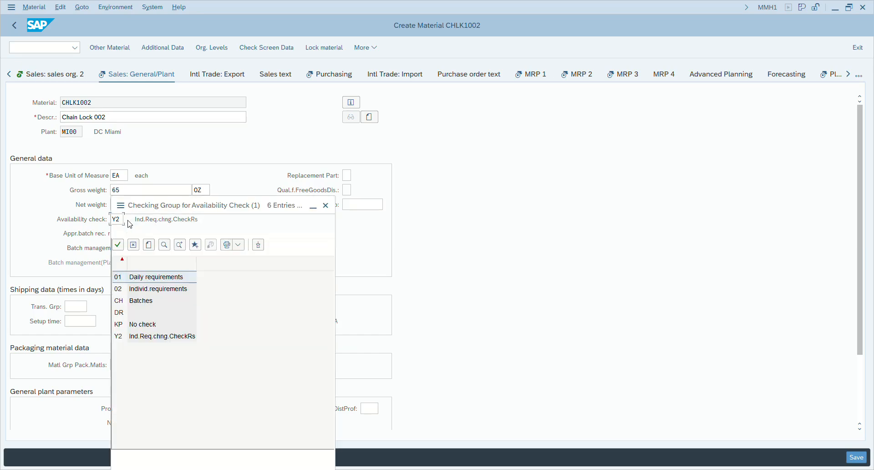
pyautogui.doubleClick(151, 274)
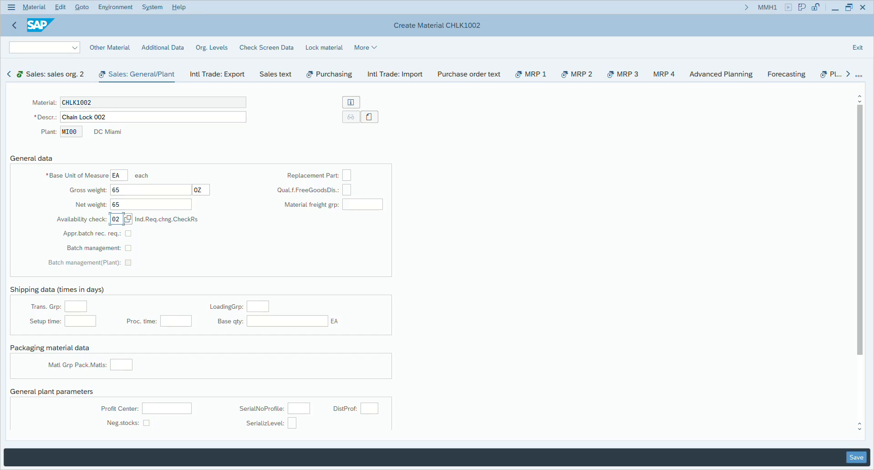
pyautogui.click(77, 305)
pyautogui.click(92, 306)
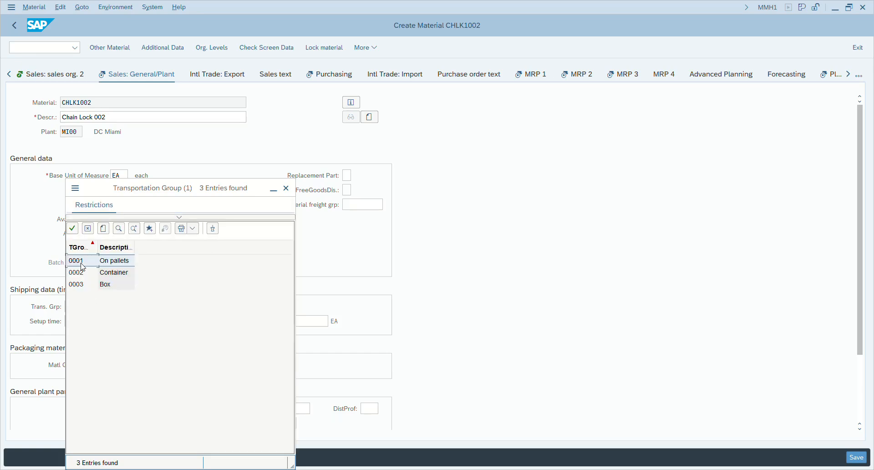
pyautogui.click(82, 262)
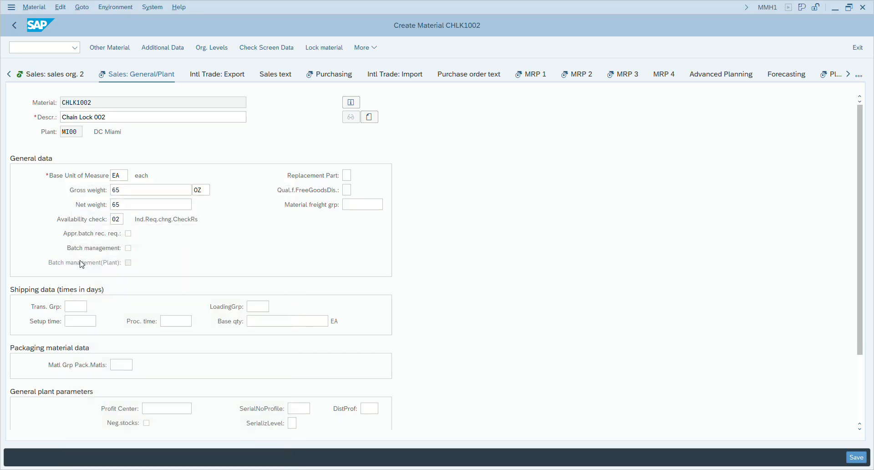
# - Set loading group 0002 (Hand lift), then bring the guide document to full screen
pyautogui.click(258, 306)
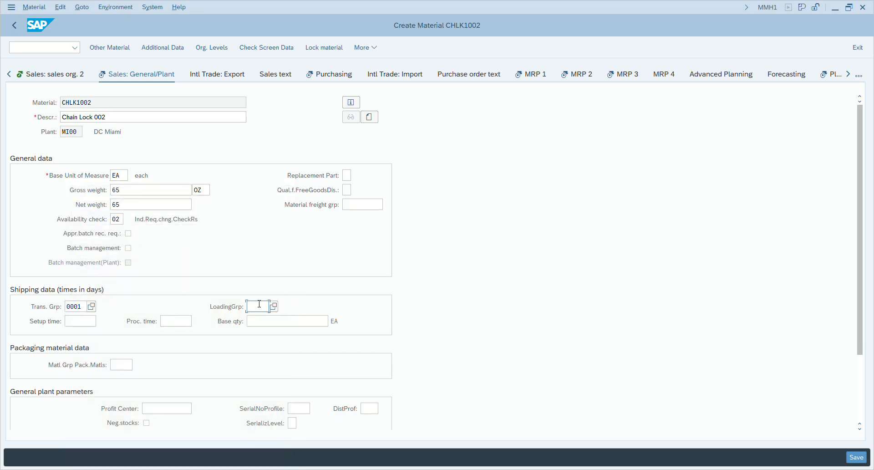
pyautogui.click(275, 307)
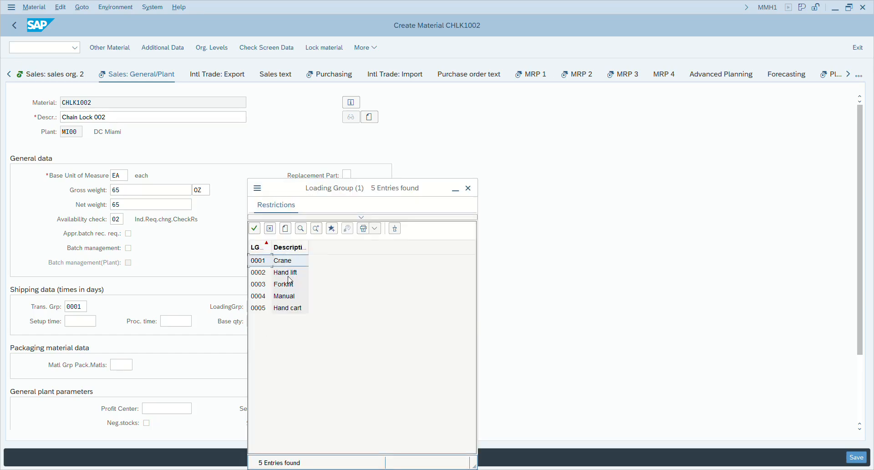
pyautogui.doubleClick(282, 273)
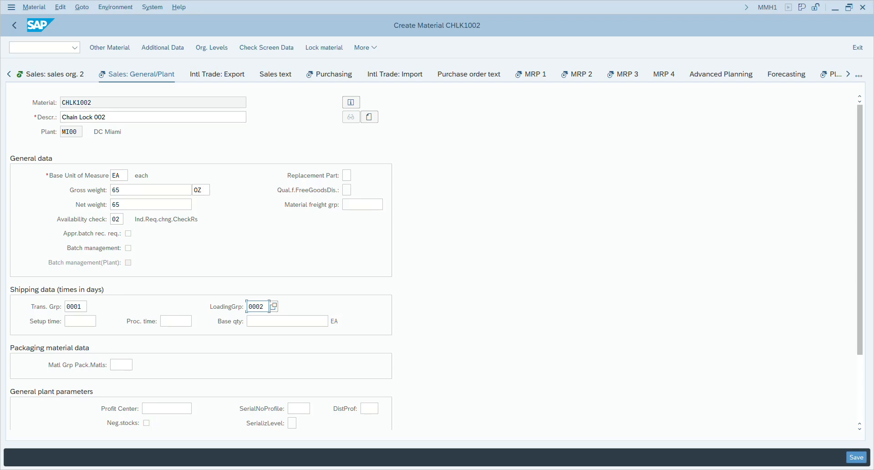
pyautogui.moveTo(873, 54); pyautogui.dragTo(354, 21)
pyautogui.click(638, 18)
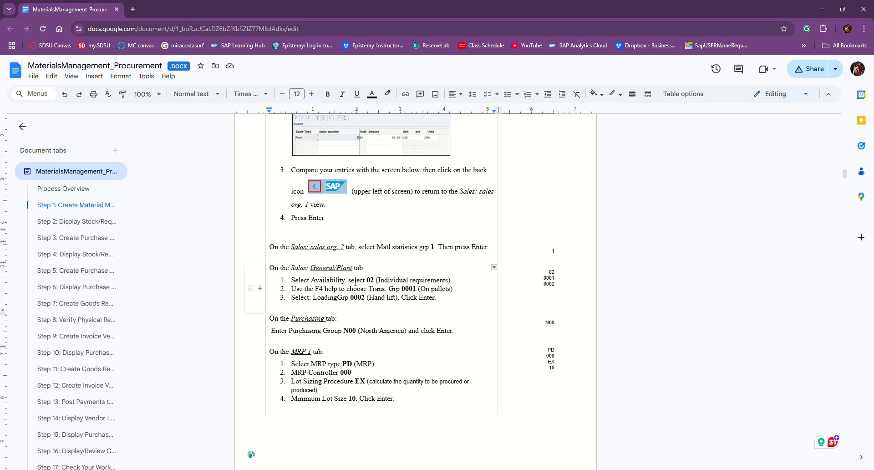
pyautogui.scroll(-6, 364, 311)
pyautogui.scroll(-13, 365, 312)
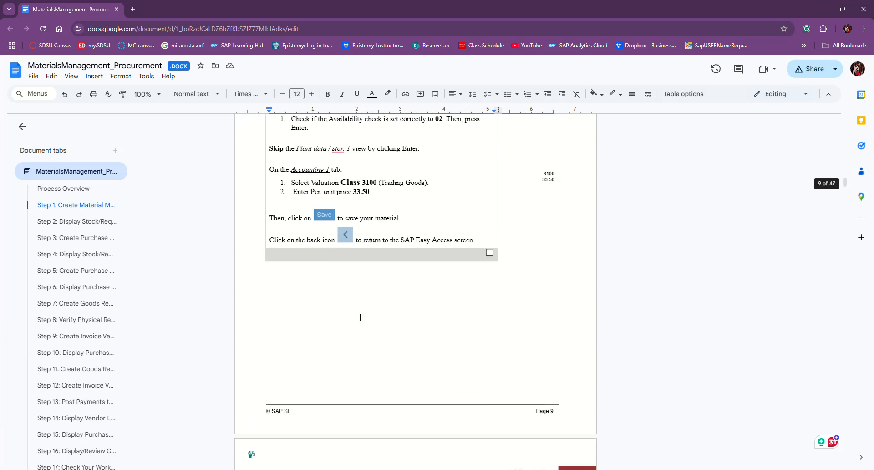
pyautogui.scroll(7, 357, 193)
pyautogui.scroll(11, 399, 263)
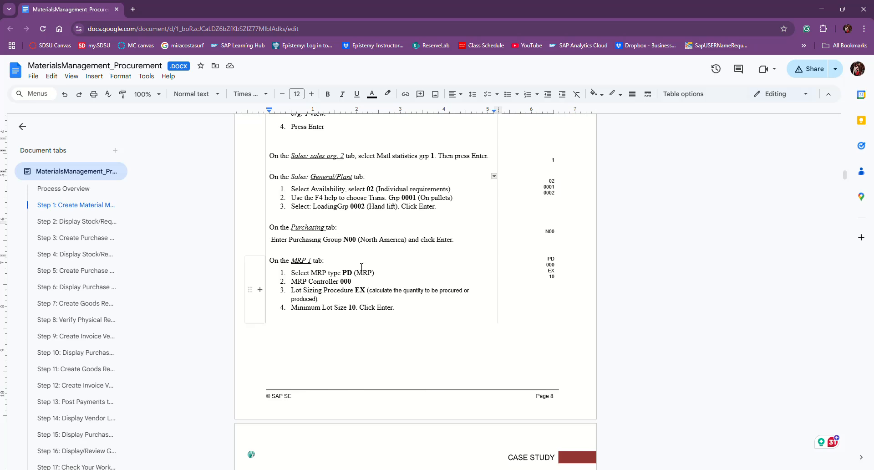
pyautogui.scroll(-7, 384, 305)
pyautogui.scroll(-10, 383, 306)
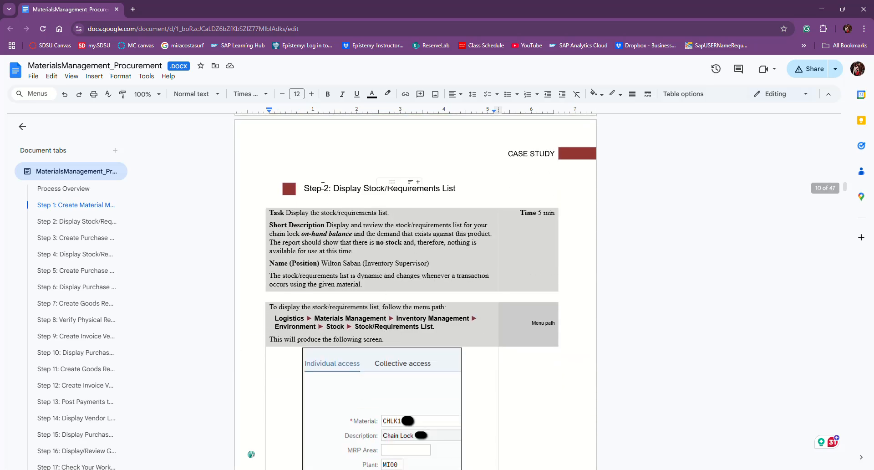
pyautogui.scroll(-3, 409, 315)
pyautogui.scroll(-12, 410, 314)
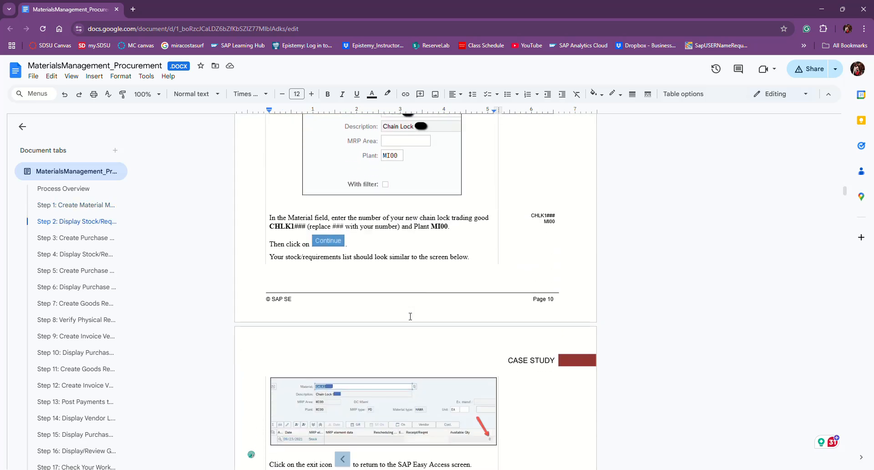
pyautogui.scroll(6, 406, 318)
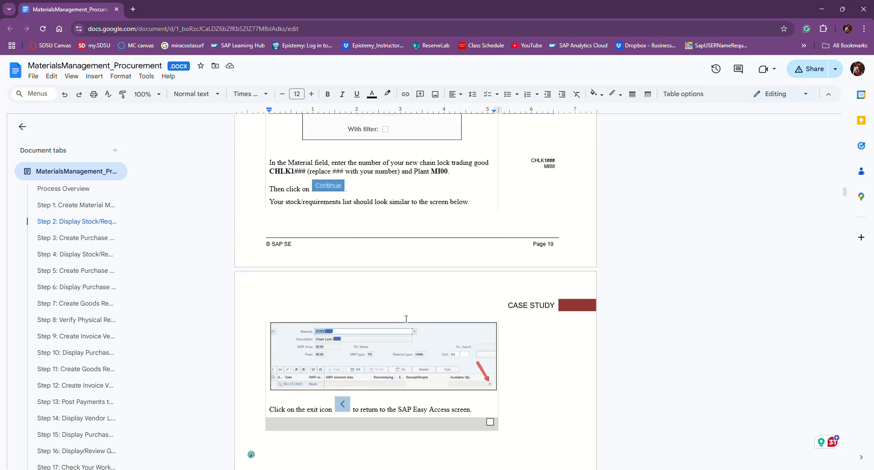
pyautogui.scroll(11, 405, 318)
pyautogui.scroll(18, 405, 319)
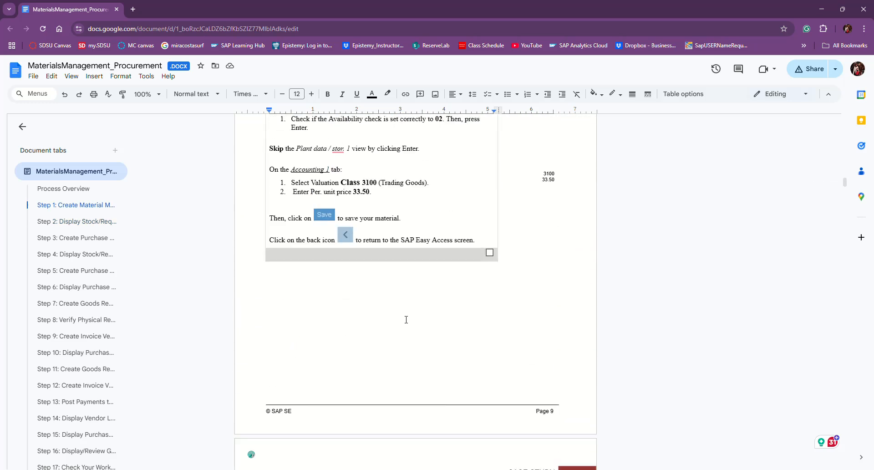
pyautogui.scroll(20, 404, 314)
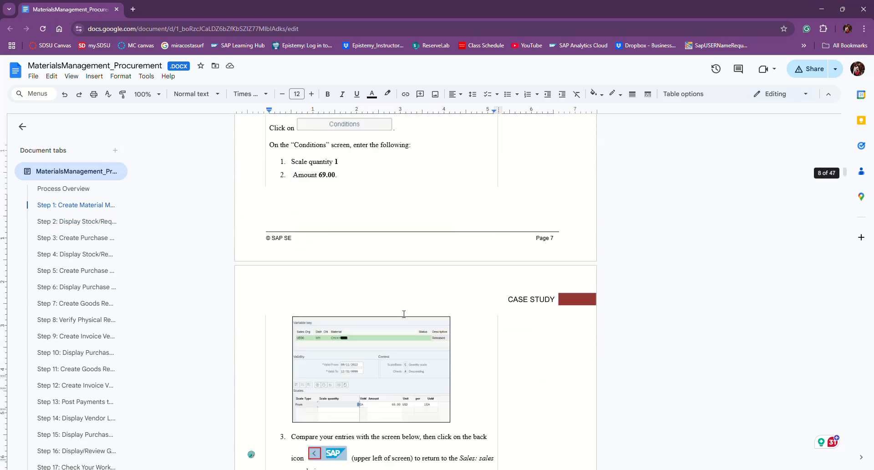